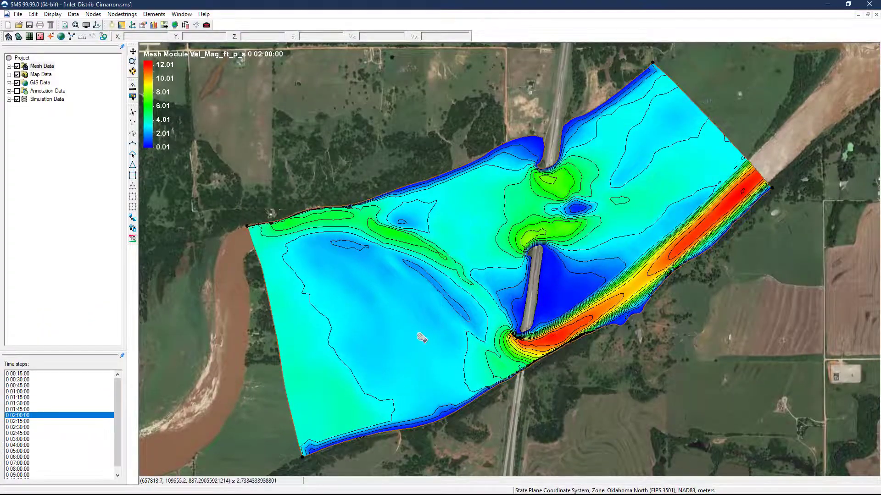
Display the Full Mesh results from the mesh data and zoom the view to that mesh
{"action": "left_click", "coordinate": [9, 66]}
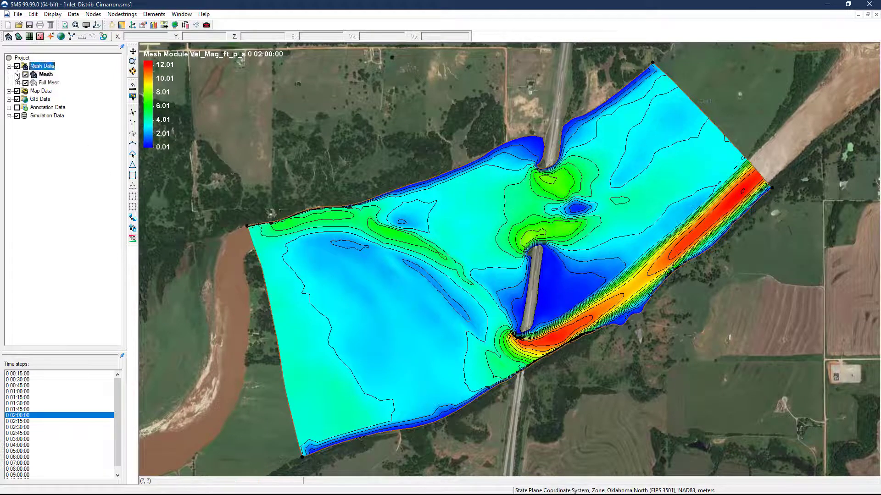
{"action": "left_click", "coordinate": [49, 83]}
{"action": "right_click", "coordinate": [49, 84]}
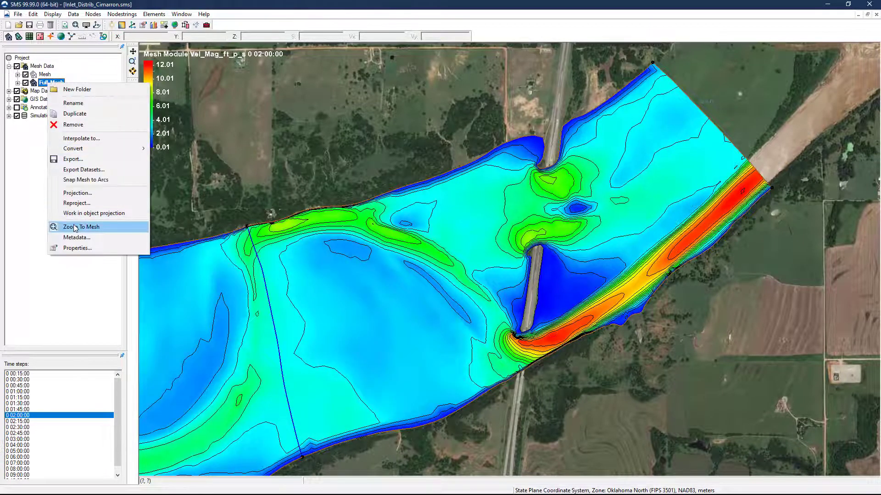
{"action": "left_click", "coordinate": [76, 227]}
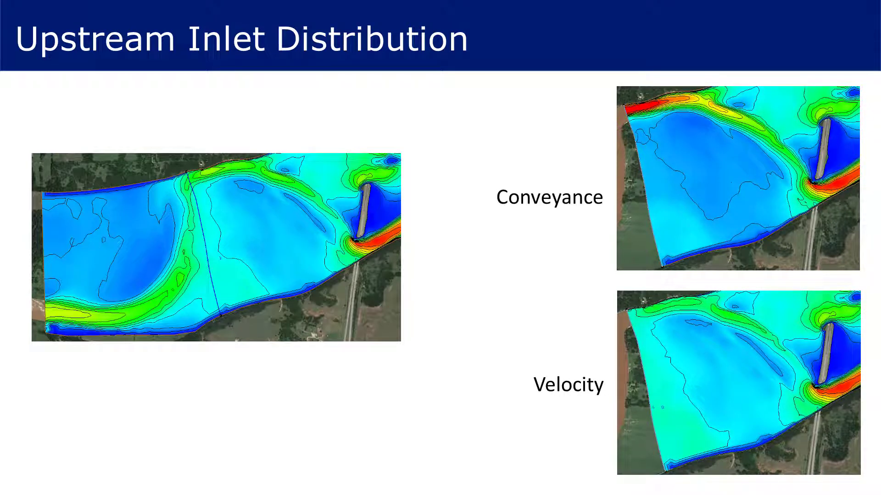
{"action": "key", "text": "Right"}
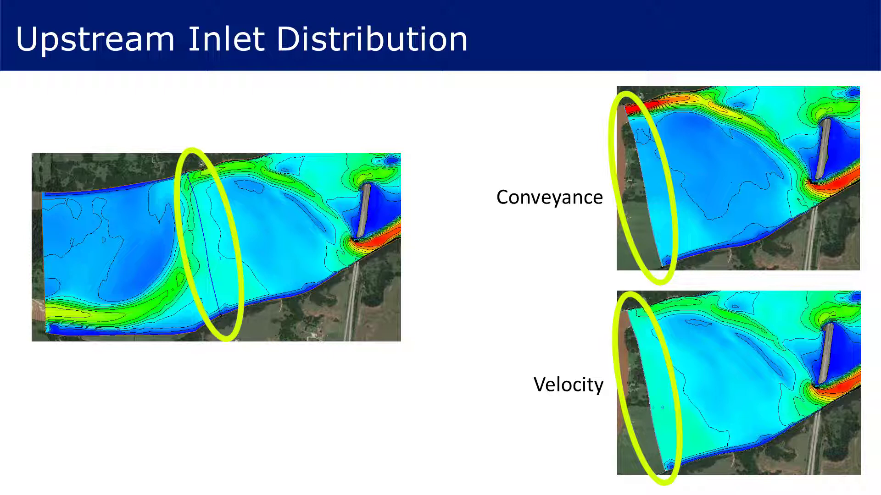
{"action": "key", "text": "Right"}
{"action": "key", "text": "Right"}
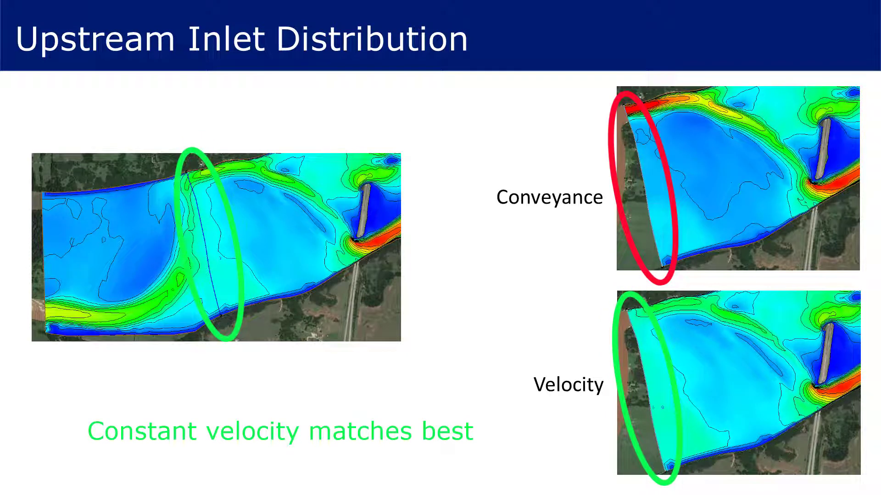
{"action": "key", "text": "Right"}
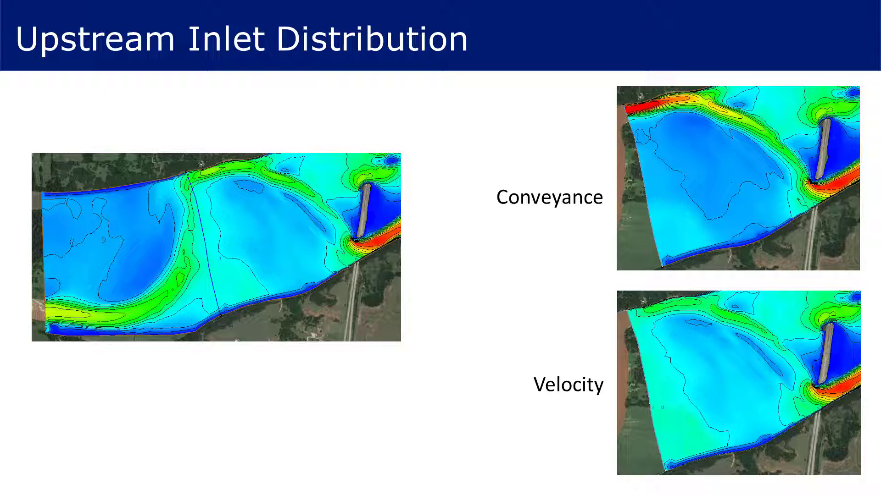
{"action": "key", "text": "Right"}
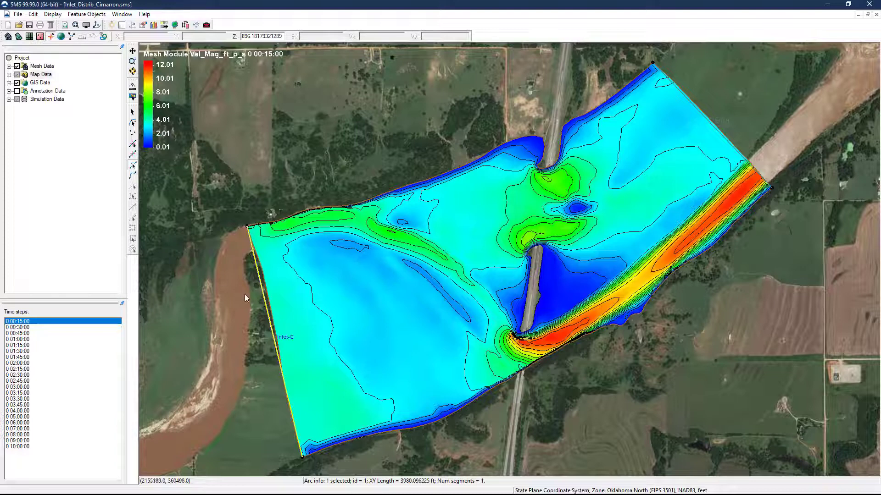
Open the upstream Inlet-Q arc's boundary condition and set its sediment discharge type to File
{"action": "double_click", "coordinate": [265, 293]}
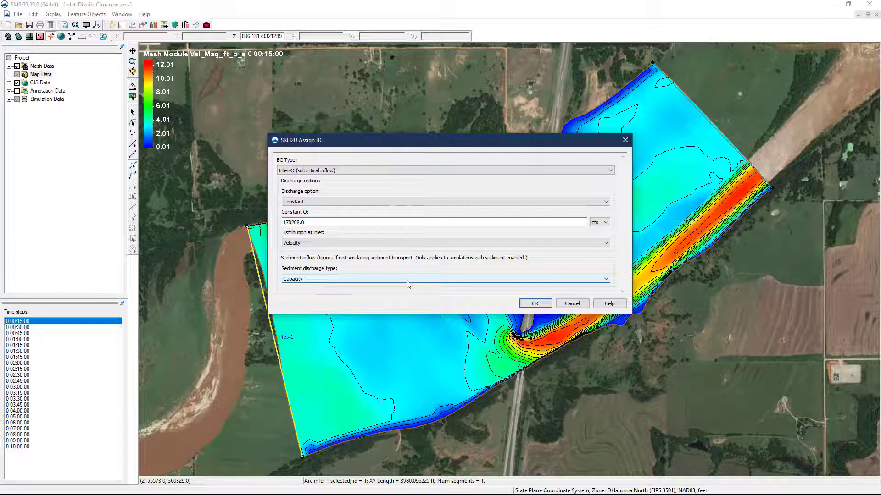
{"action": "left_click", "coordinate": [607, 282]}
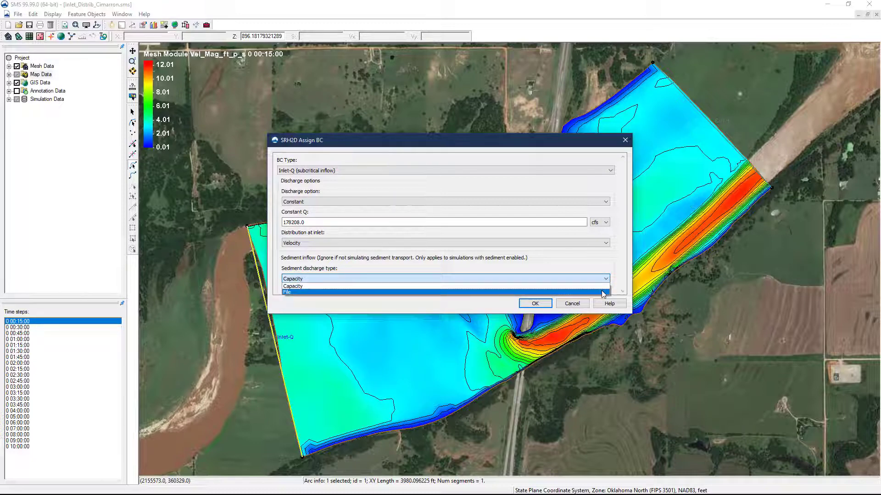
{"action": "left_click", "coordinate": [602, 292]}
{"action": "scroll", "coordinate": [622, 264], "scroll_direction": "down", "scroll_amount": 2}
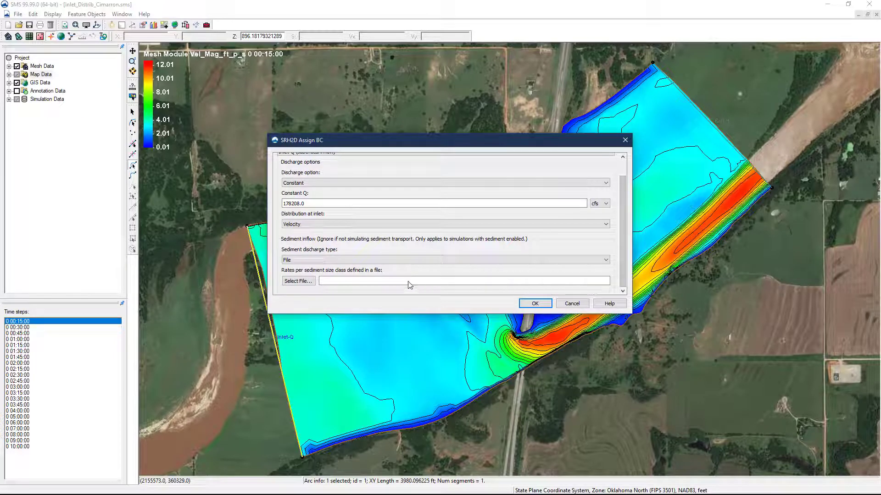
Browse for the sediment rate file in the Inlet_Distrib_Cimarron folder and review Cim_45k_Input_load.txt in Notepad++
{"action": "left_click", "coordinate": [310, 282]}
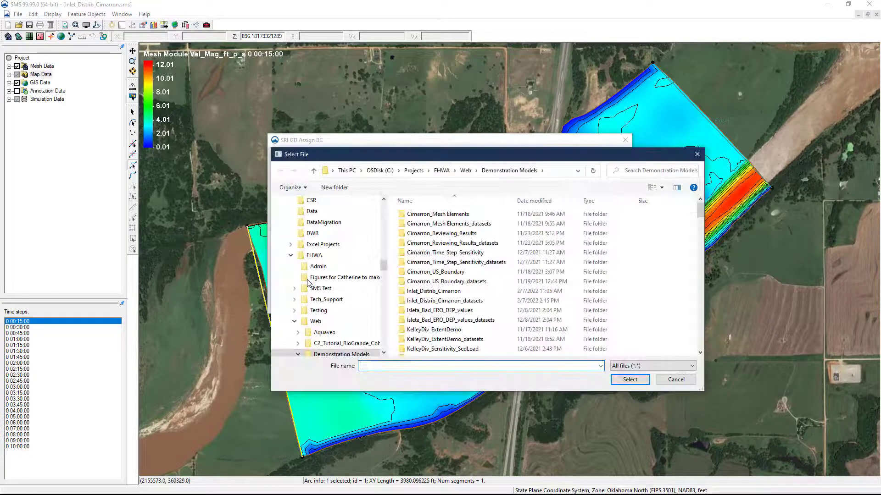
{"action": "double_click", "coordinate": [431, 291]}
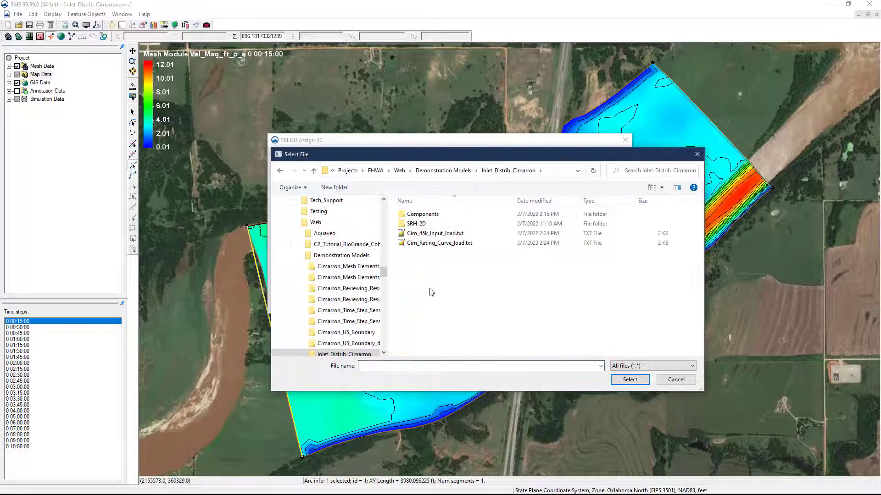
{"action": "left_click", "coordinate": [447, 234]}
{"action": "right_click", "coordinate": [446, 233]}
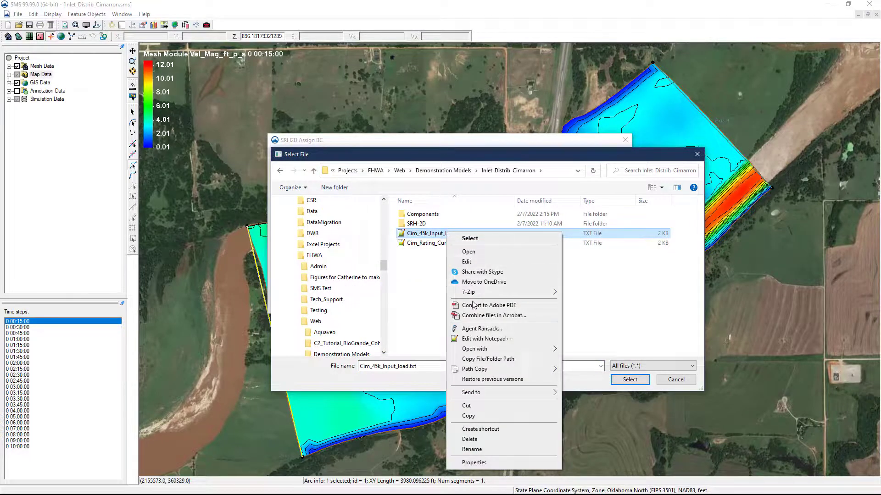
{"action": "left_click", "coordinate": [478, 339]}
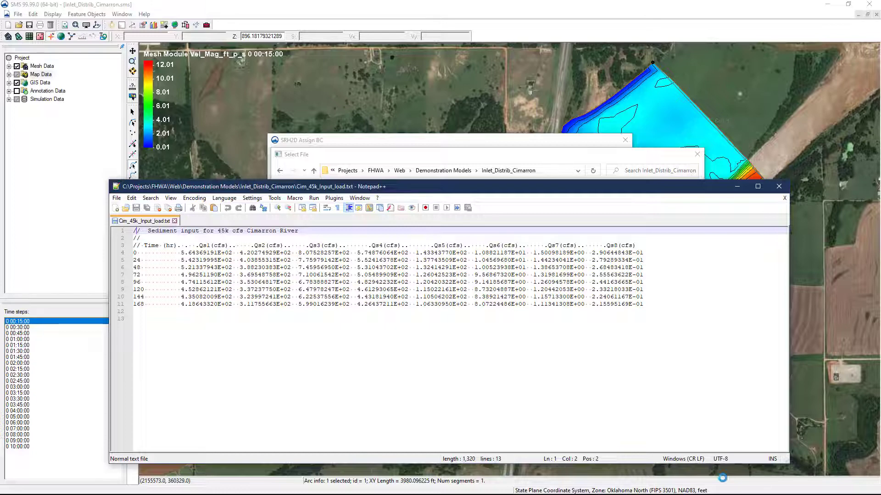
{"action": "left_click", "coordinate": [777, 186]}
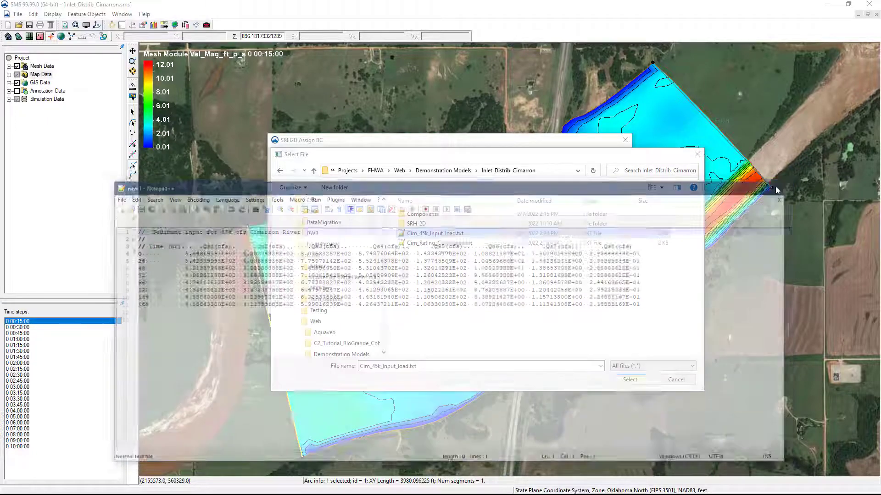
Review Cim_Rating_Curve_load.txt in Notepad++, then assign it as the inlet's sediment rate file and accept the boundary condition
{"action": "left_click", "coordinate": [448, 244]}
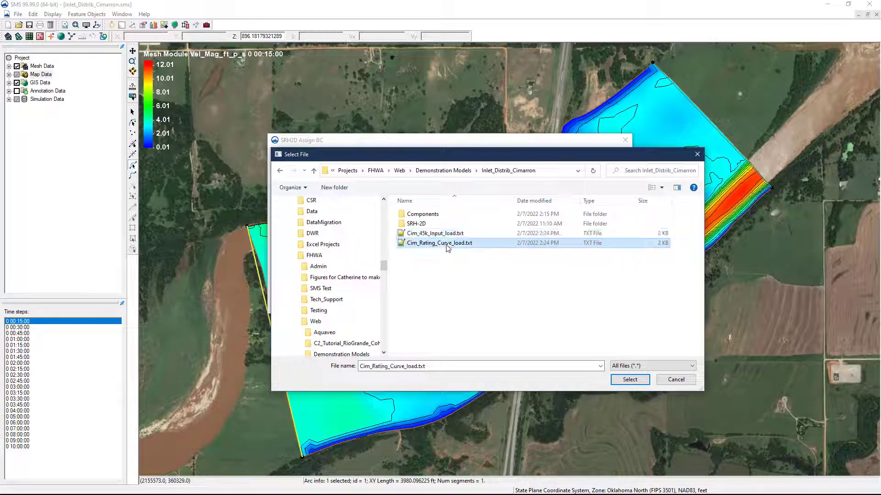
{"action": "right_click", "coordinate": [447, 246]}
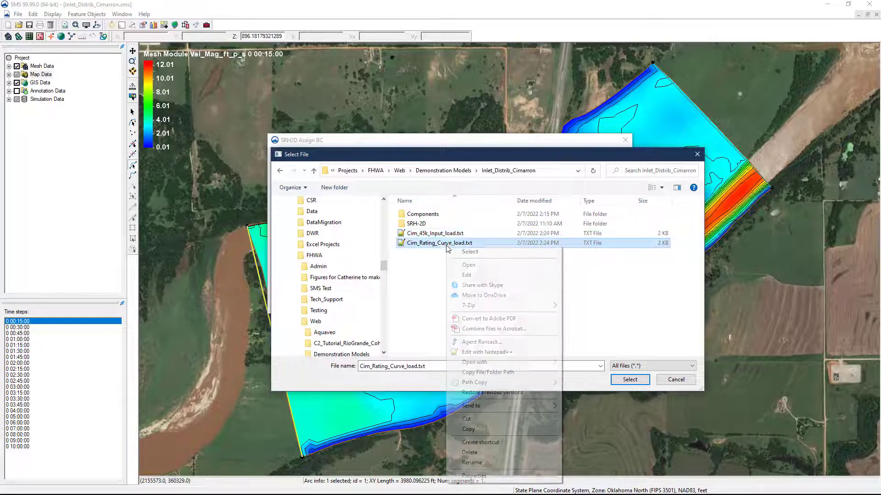
{"action": "left_click", "coordinate": [486, 351]}
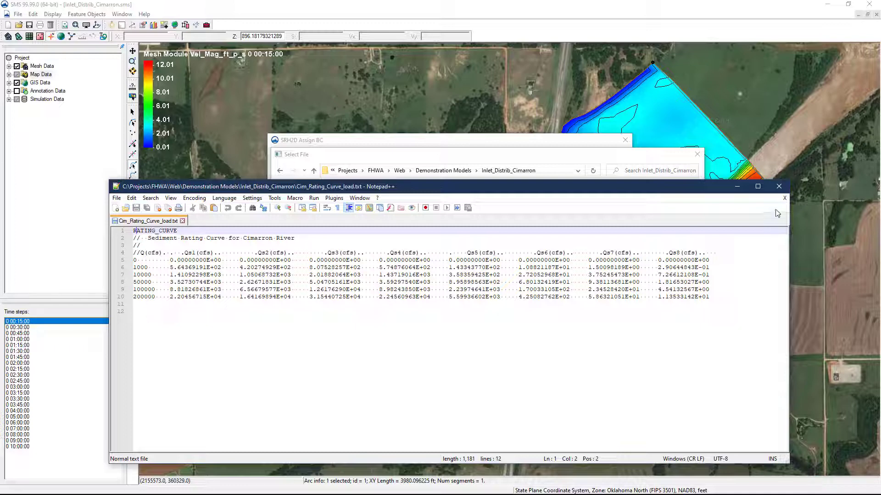
{"action": "left_click", "coordinate": [778, 187]}
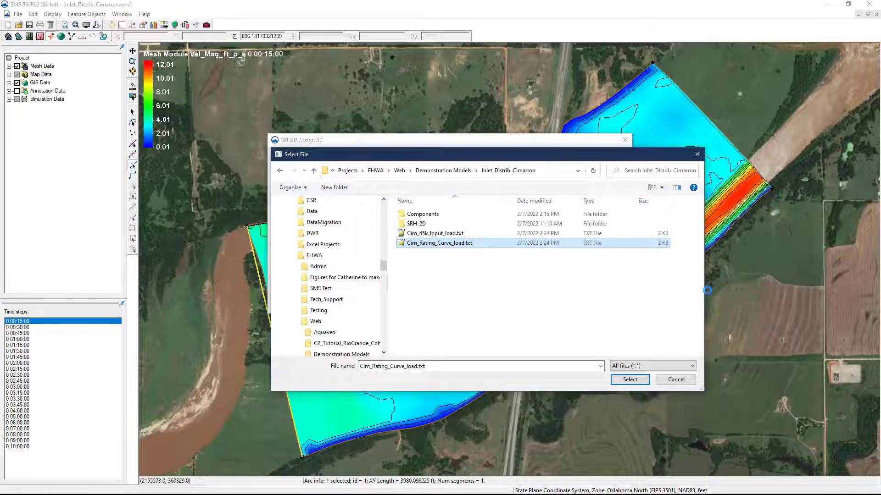
{"action": "left_click", "coordinate": [622, 380]}
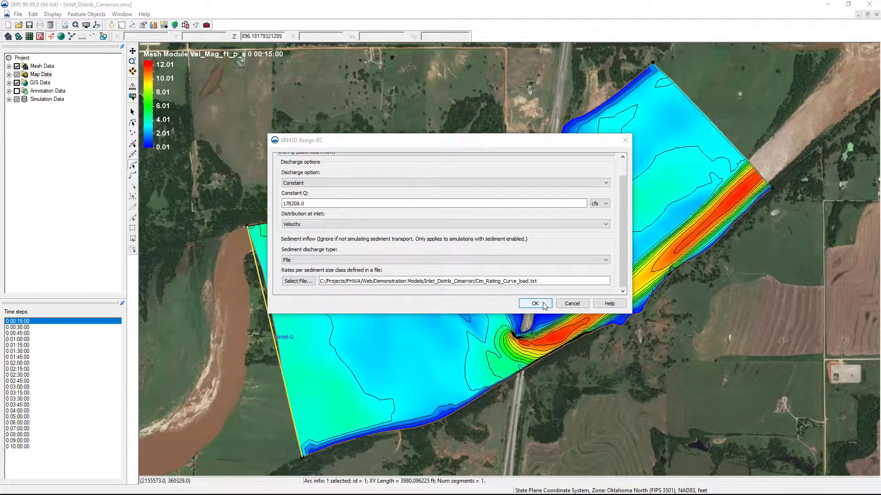
{"action": "left_click", "coordinate": [535, 304]}
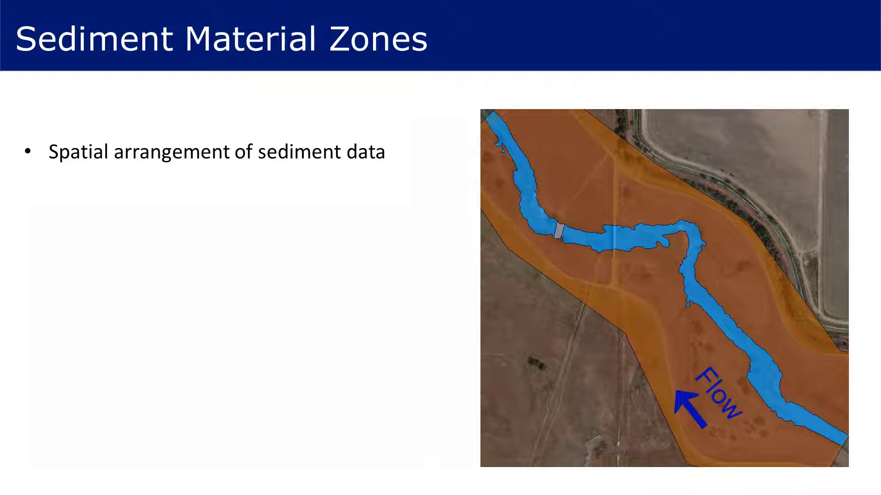
{"action": "key", "text": "Right"}
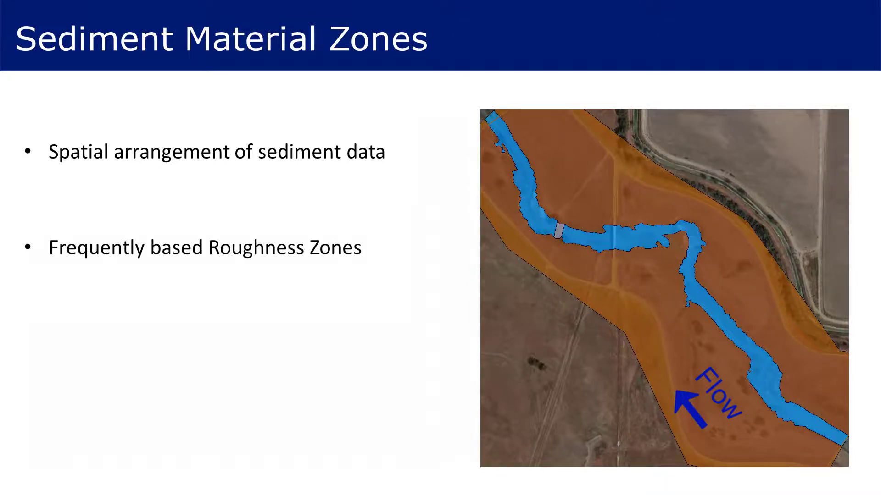
{"action": "key", "text": "Right"}
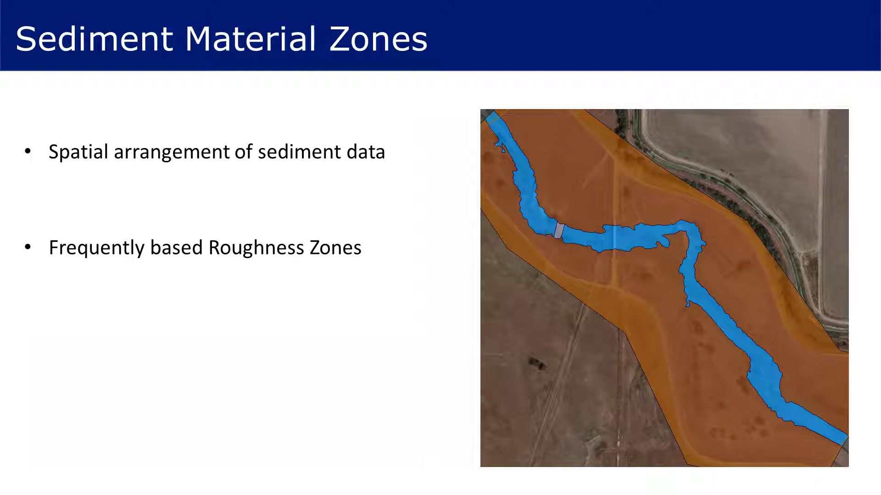
{"action": "key", "text": "Right"}
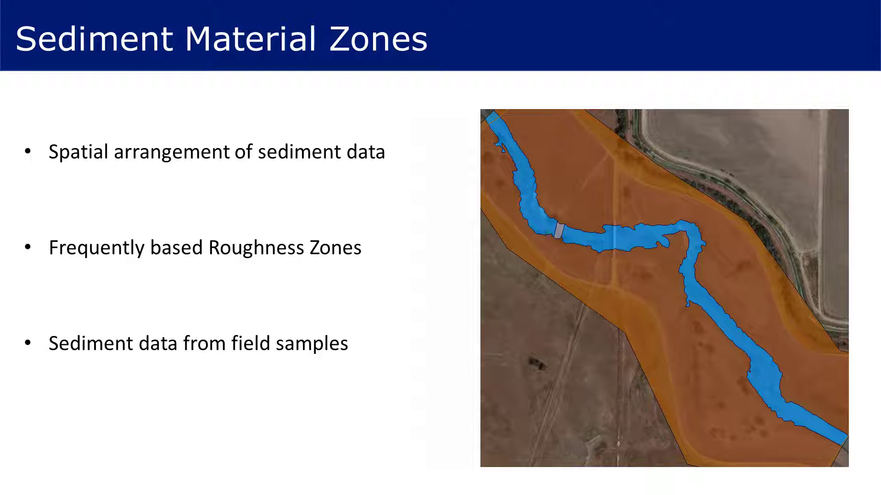
{"action": "key", "text": "Right"}
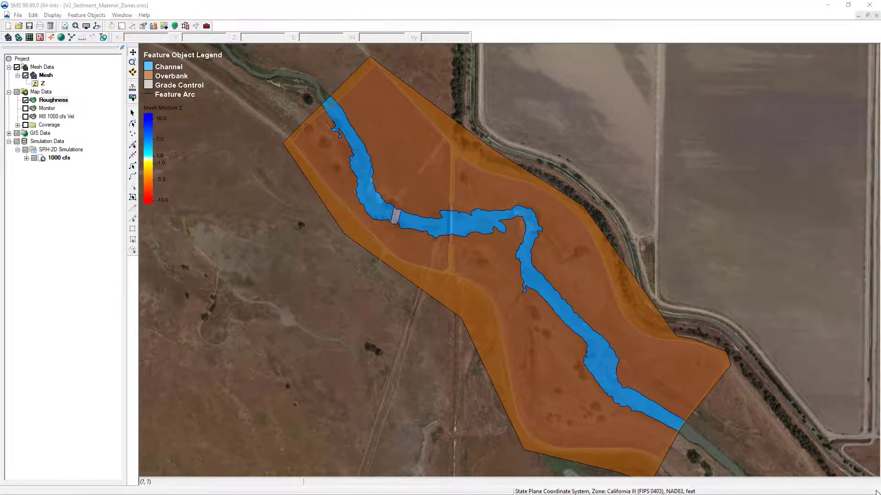
Duplicate the Roughness coverage and rename the copy Sed Materials
{"action": "right_click", "coordinate": [58, 101]}
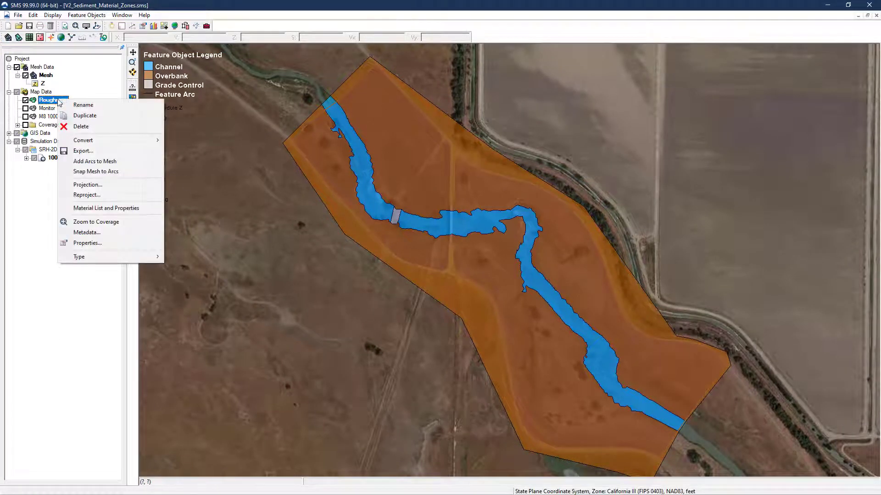
{"action": "left_click", "coordinate": [85, 115]}
{"action": "right_click", "coordinate": [60, 133]}
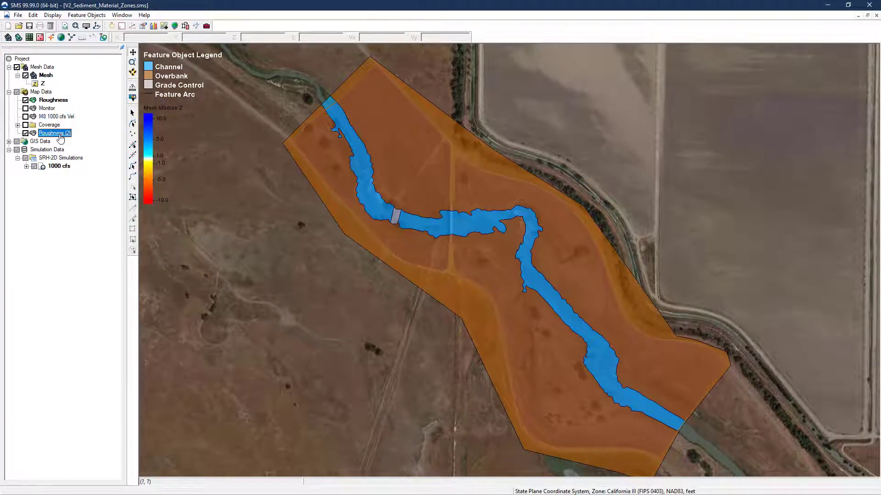
{"action": "left_click", "coordinate": [85, 140]}
{"action": "type", "text": "Sed Material"}
{"action": "key", "text": "Return"}
Change the Sed Materials coverage's type to the SRH-2D sediment materials model type
{"action": "right_click", "coordinate": [58, 133]}
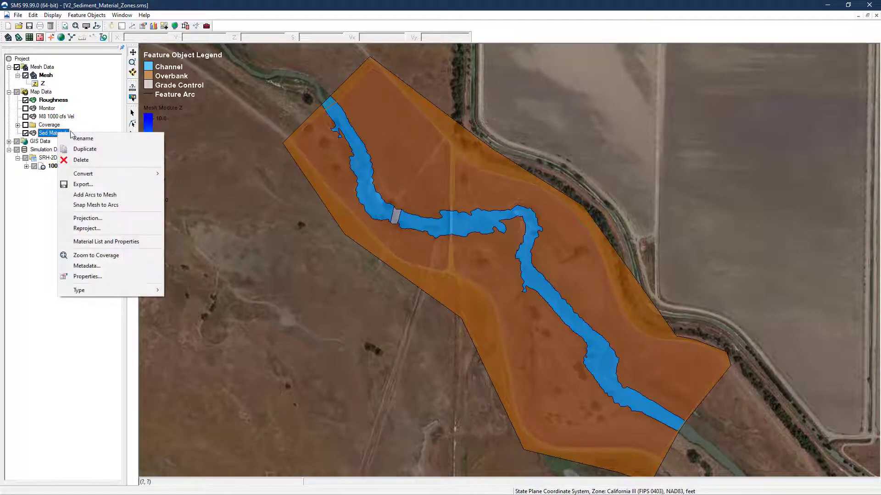
{"action": "mouse_move", "coordinate": [137, 290]}
{"action": "mouse_move", "coordinate": [188, 300]}
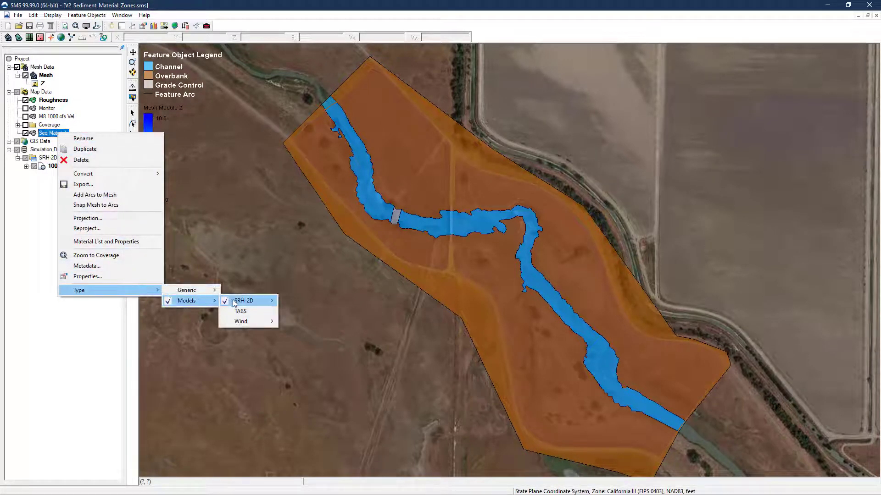
{"action": "mouse_move", "coordinate": [256, 302]}
{"action": "left_click", "coordinate": [302, 311]}
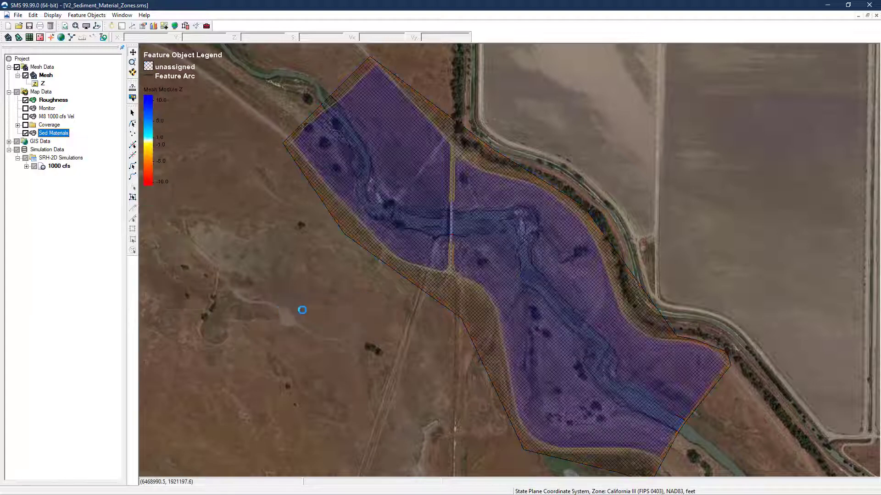
Open the material assignment of the Sed Materials polygon southwest of the channel and add a material named Nonerodible
{"action": "left_click", "coordinate": [133, 197]}
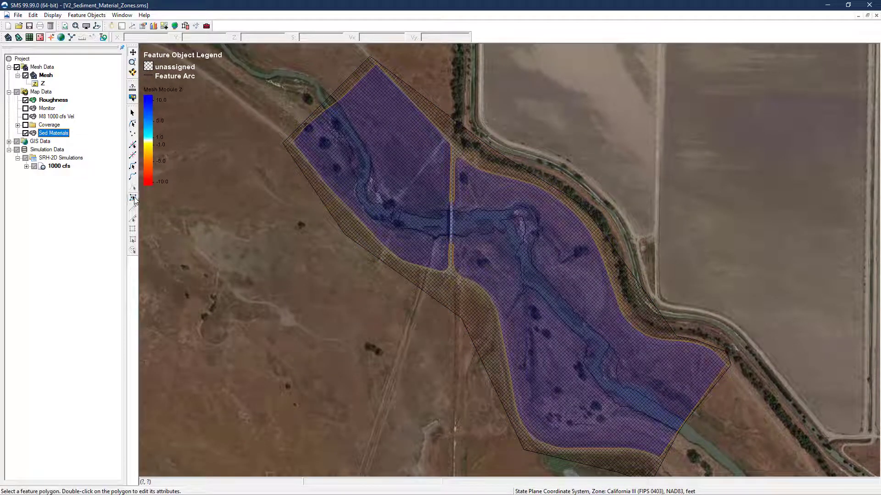
{"action": "left_click", "coordinate": [350, 176]}
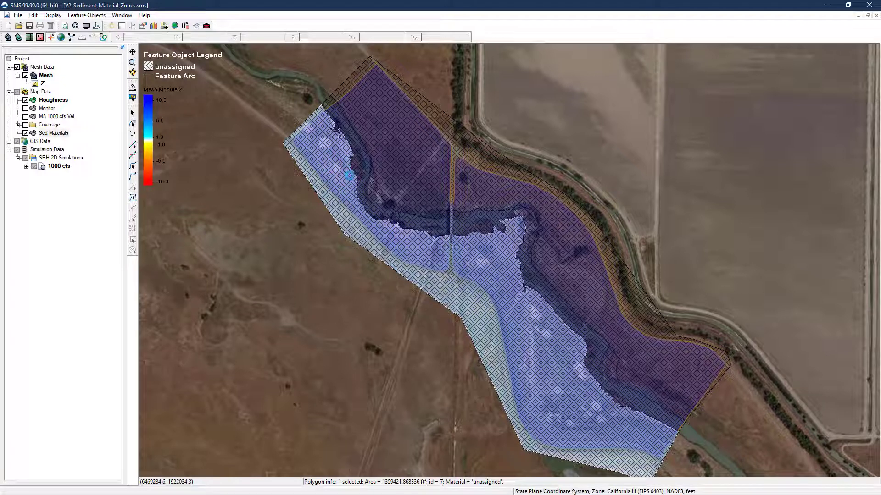
{"action": "double_click", "coordinate": [350, 176]}
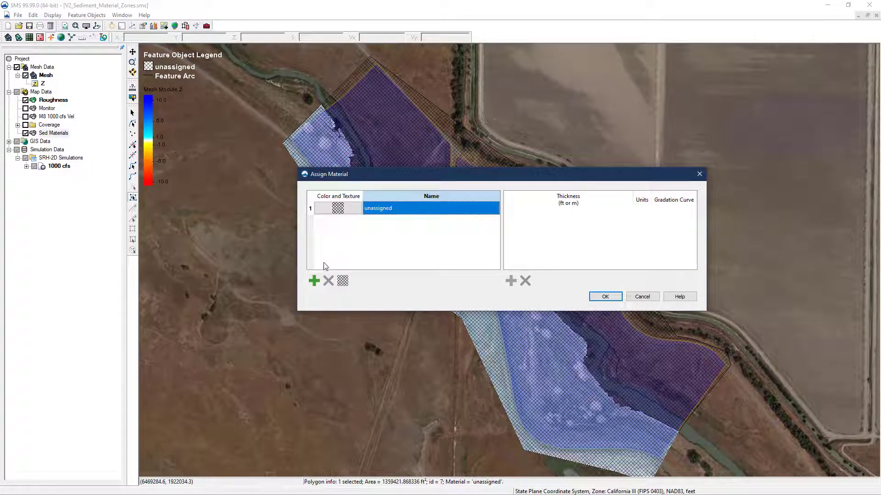
{"action": "left_click", "coordinate": [314, 281]}
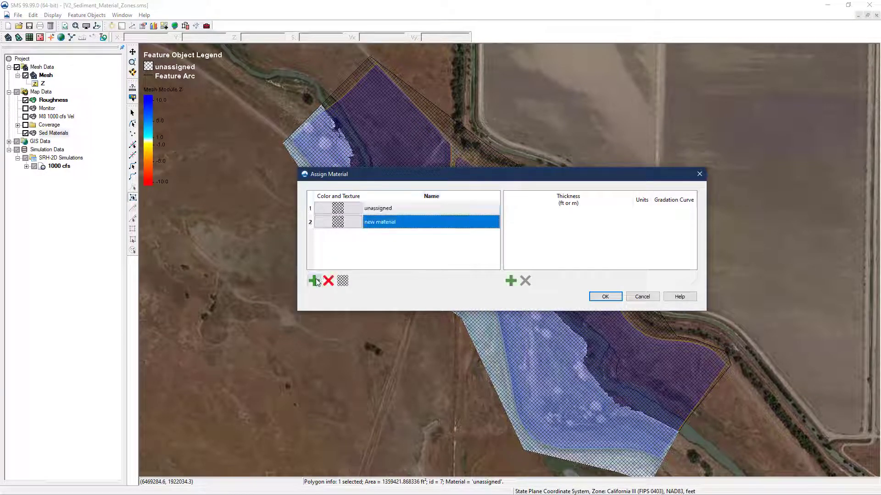
{"action": "double_click", "coordinate": [389, 221]}
{"action": "type", "text": "Nonerodible"}
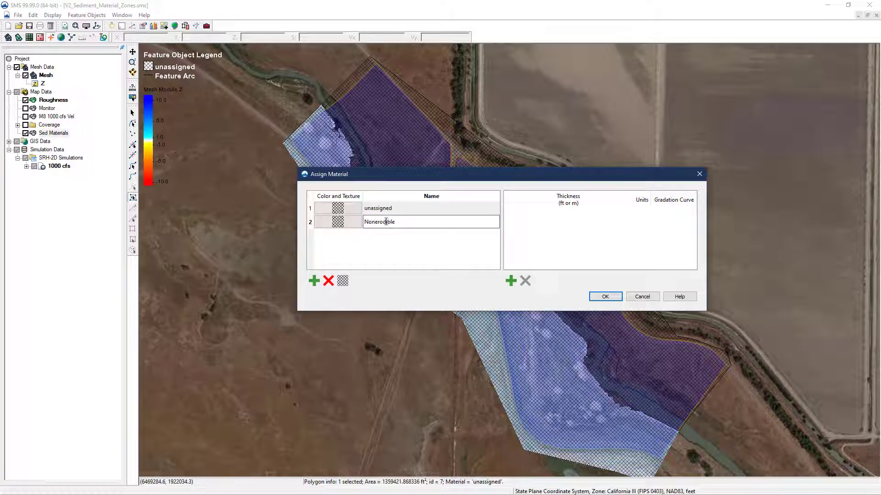
Give the Nonerodible material a dark red color with a solid fill texture
{"action": "left_click", "coordinate": [340, 223]}
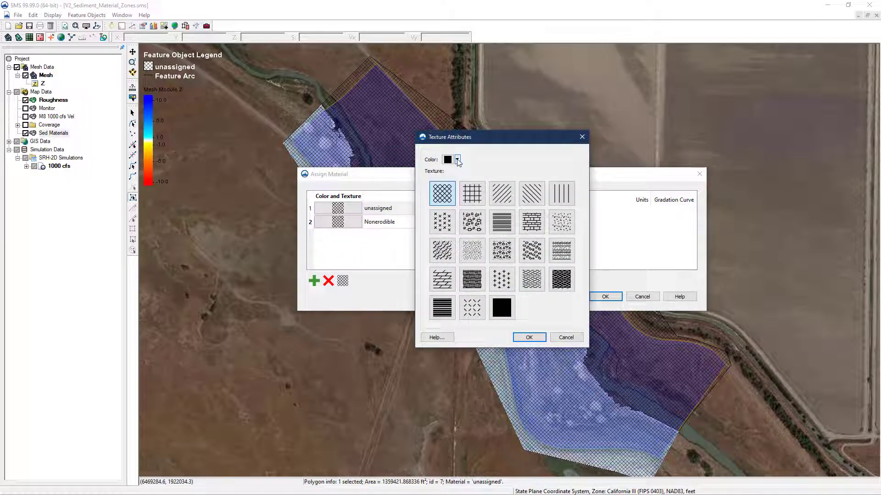
{"action": "left_click", "coordinate": [457, 160]}
{"action": "left_click", "coordinate": [472, 175]}
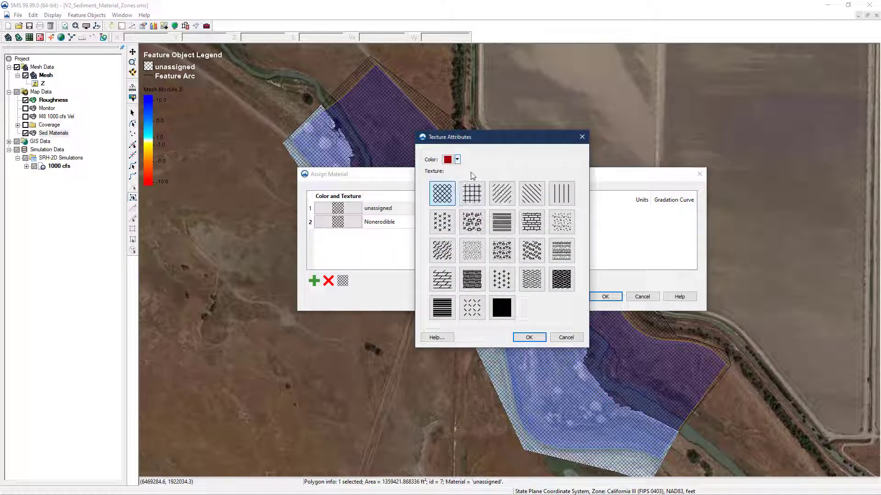
{"action": "left_click", "coordinate": [502, 303]}
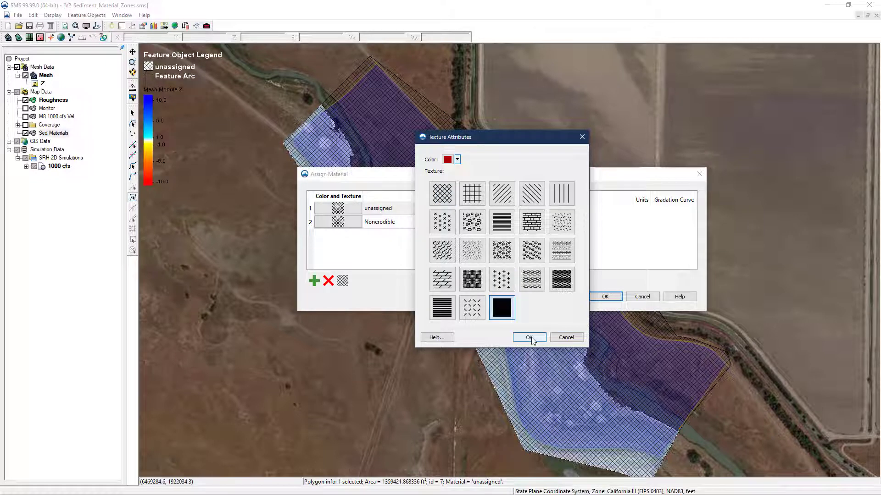
{"action": "left_click", "coordinate": [529, 338]}
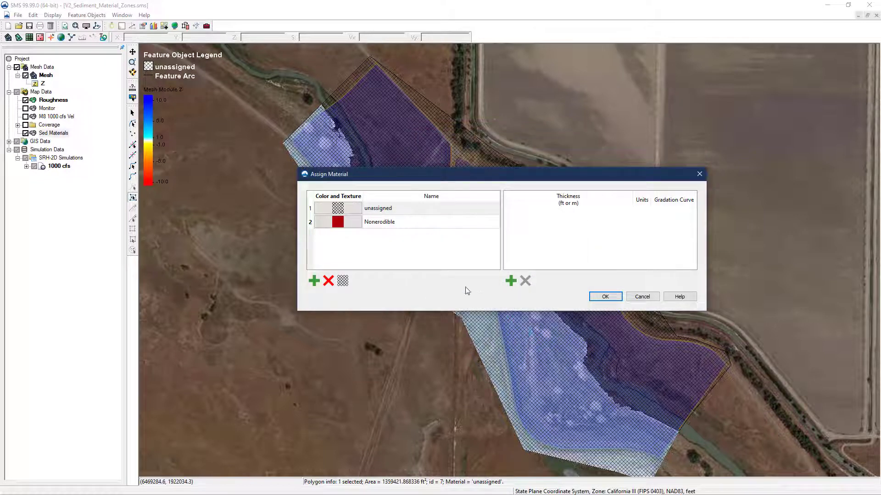
Add a material named Channel with a light blue color and a solid fill texture
{"action": "left_click", "coordinate": [316, 279]}
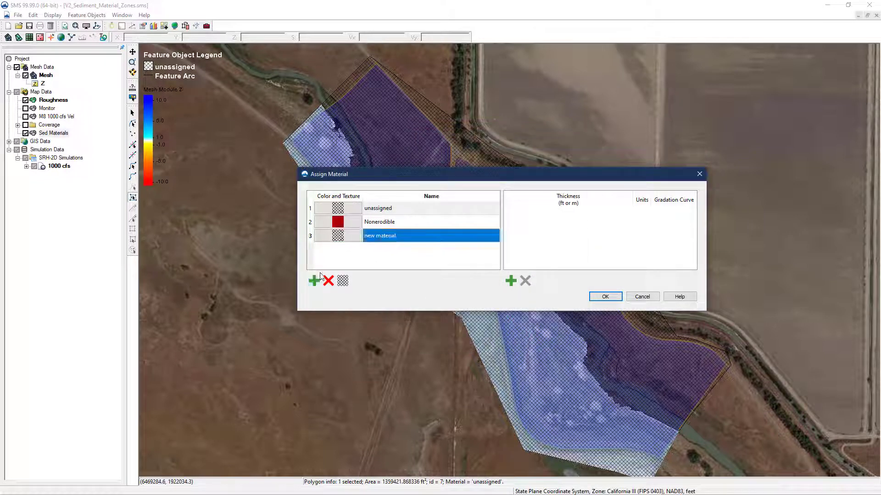
{"action": "double_click", "coordinate": [371, 237]}
{"action": "type", "text": "Channel"}
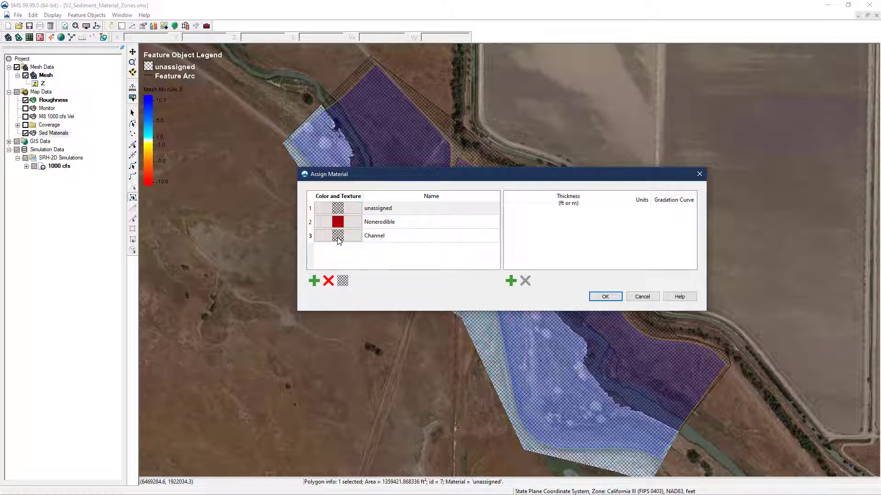
{"action": "left_click", "coordinate": [338, 237]}
{"action": "left_click", "coordinate": [457, 160]}
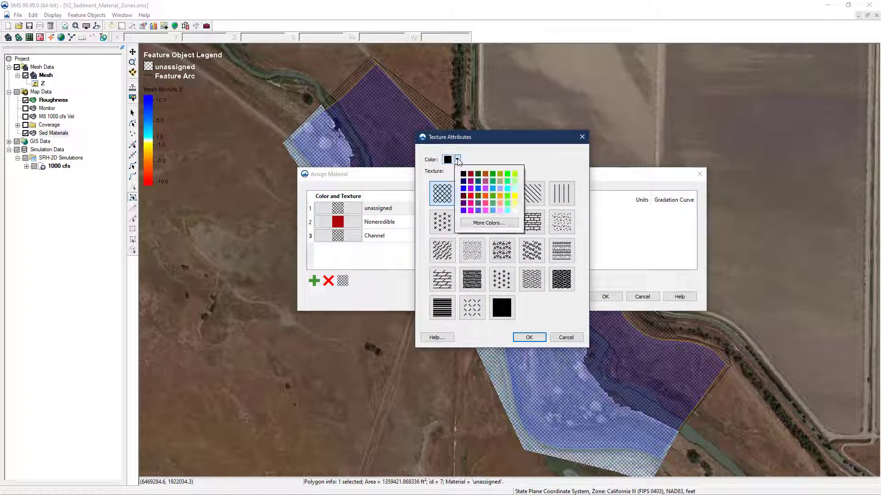
{"action": "left_click", "coordinate": [489, 191]}
{"action": "left_click", "coordinate": [501, 308]}
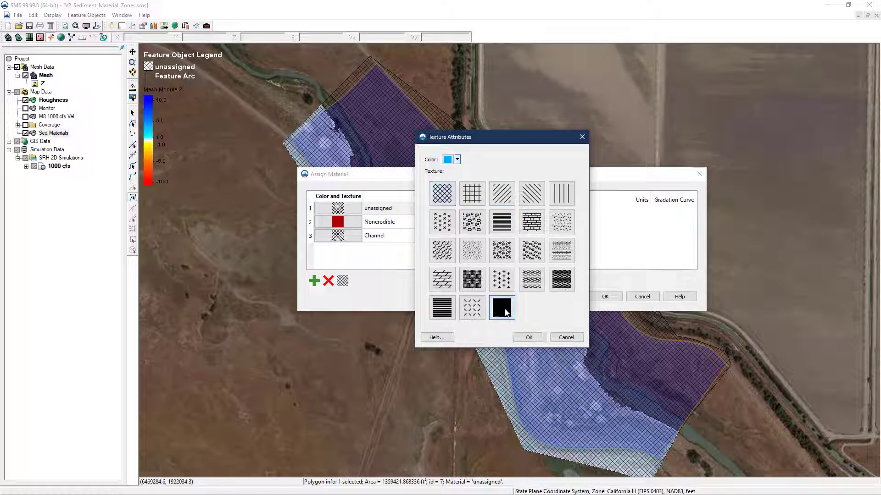
{"action": "left_click", "coordinate": [528, 337]}
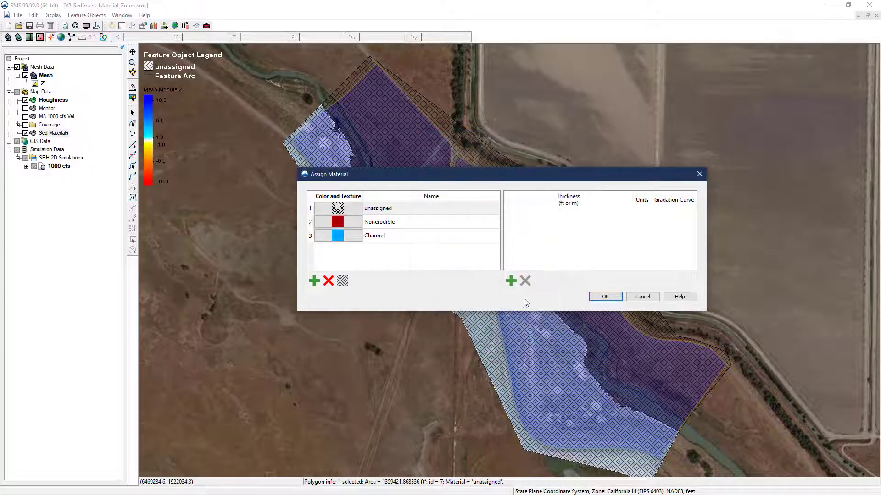
Add a first sediment layer to the Channel material and expand its gradation curve table to five rows
{"action": "left_click", "coordinate": [473, 240]}
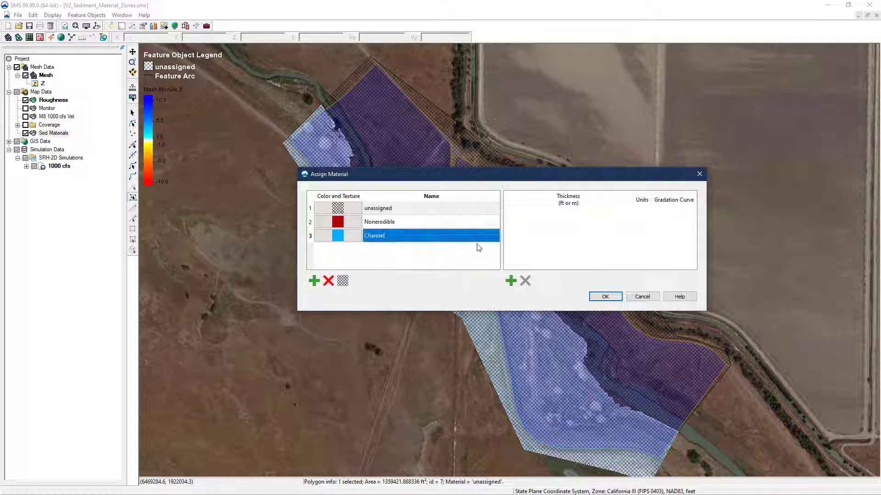
{"action": "left_click", "coordinate": [511, 282]}
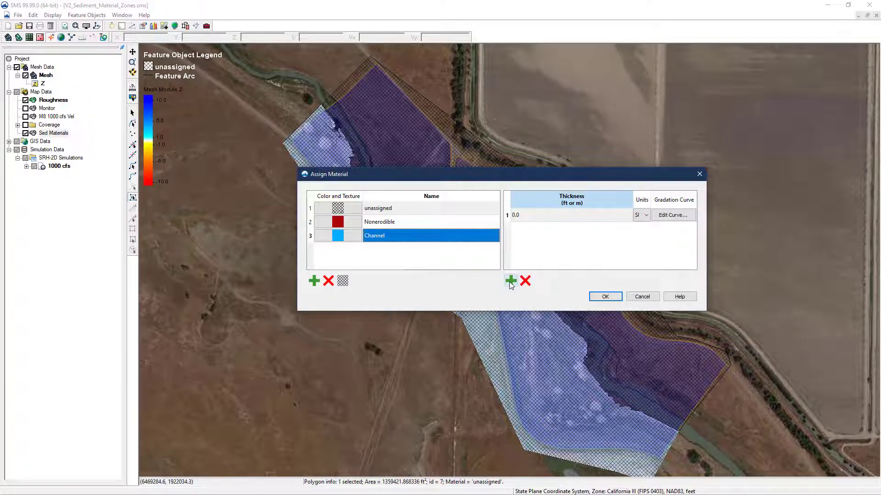
{"action": "left_click", "coordinate": [678, 218]}
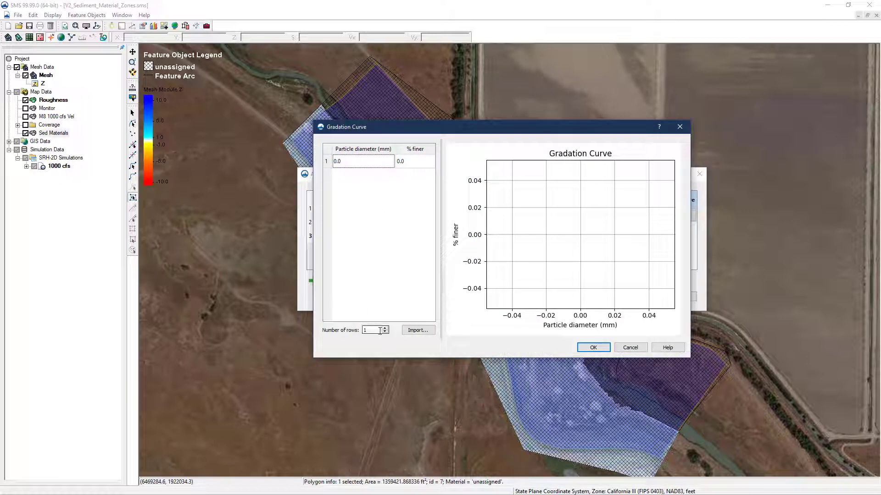
{"action": "left_click", "coordinate": [385, 327]}
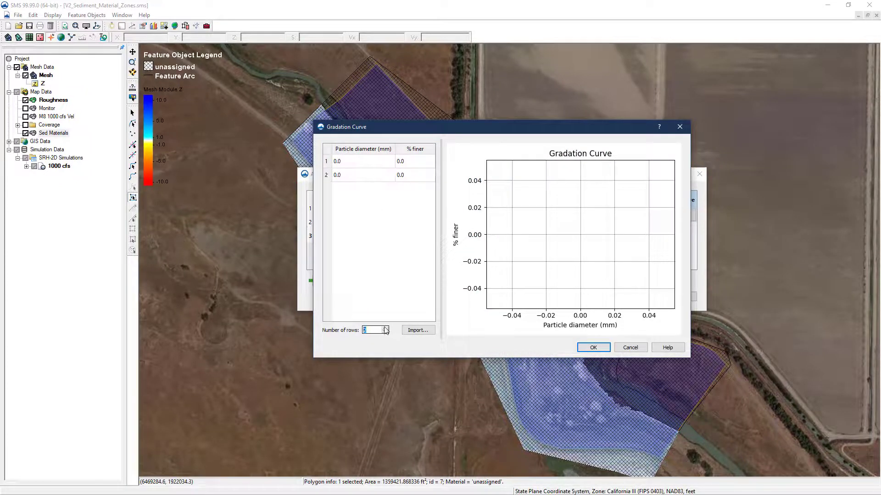
{"action": "left_click", "coordinate": [386, 328]}
{"action": "left_click", "coordinate": [385, 328]}
{"action": "left_click", "coordinate": [386, 328]}
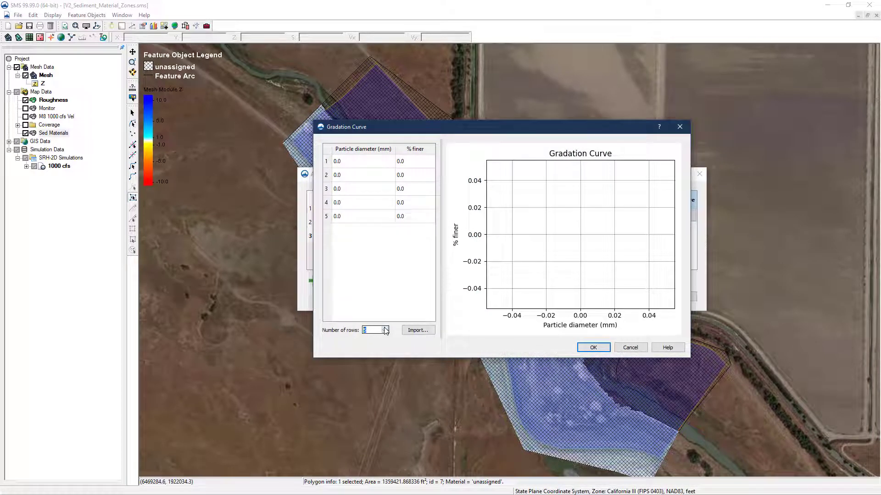
Enter the first three gradation points (diameter in mm, % finer): 0.125 at 5, 0.25 at 16 and 0.5 at 58
{"action": "left_click", "coordinate": [371, 165]}
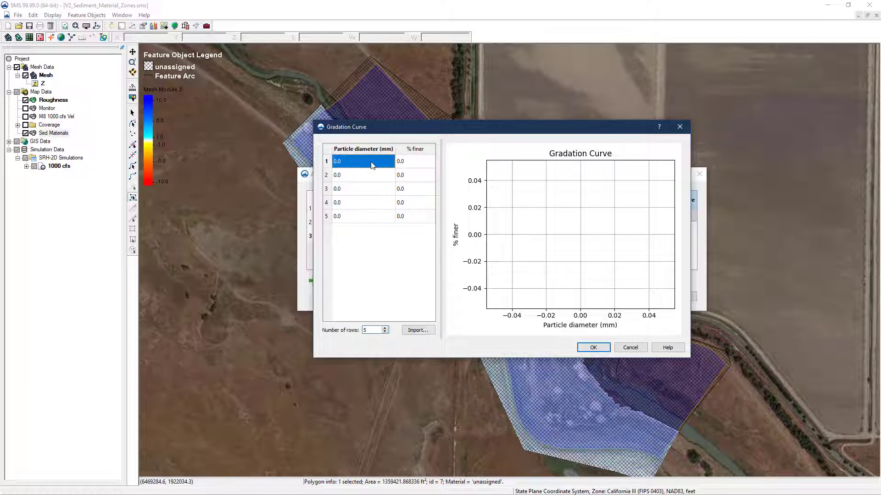
{"action": "type", "text": "0.125"}
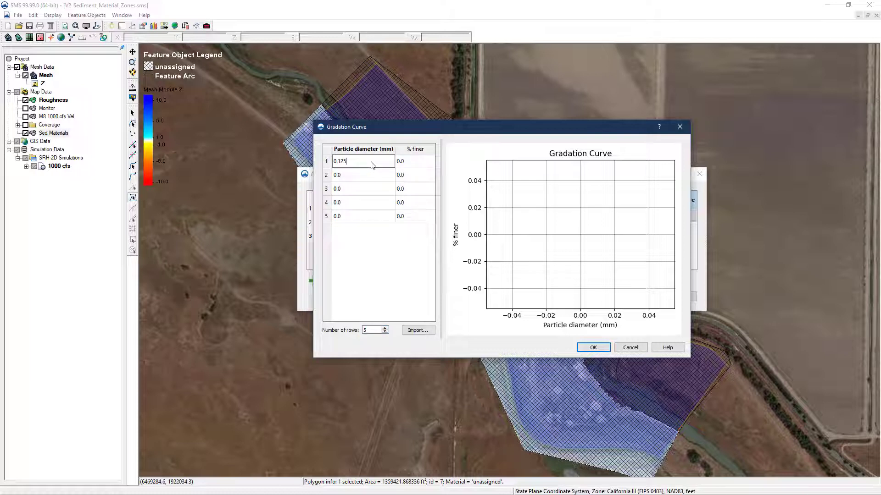
{"action": "left_click", "coordinate": [421, 164]}
{"action": "type", "text": "5"}
{"action": "left_click", "coordinate": [379, 174]}
{"action": "type", "text": "0.25"}
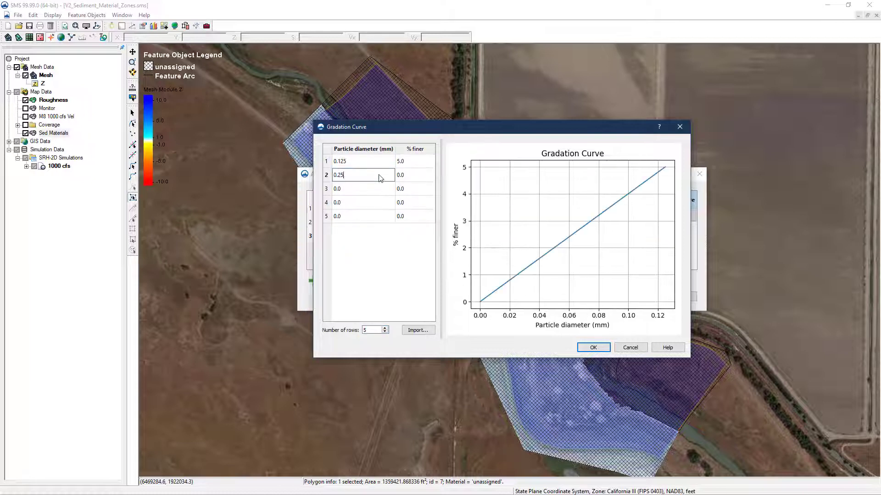
{"action": "left_click", "coordinate": [412, 178]}
{"action": "type", "text": "16"}
{"action": "left_click", "coordinate": [362, 189]}
{"action": "type", "text": "0.5"}
{"action": "left_click", "coordinate": [413, 189]}
{"action": "type", "text": "58"}
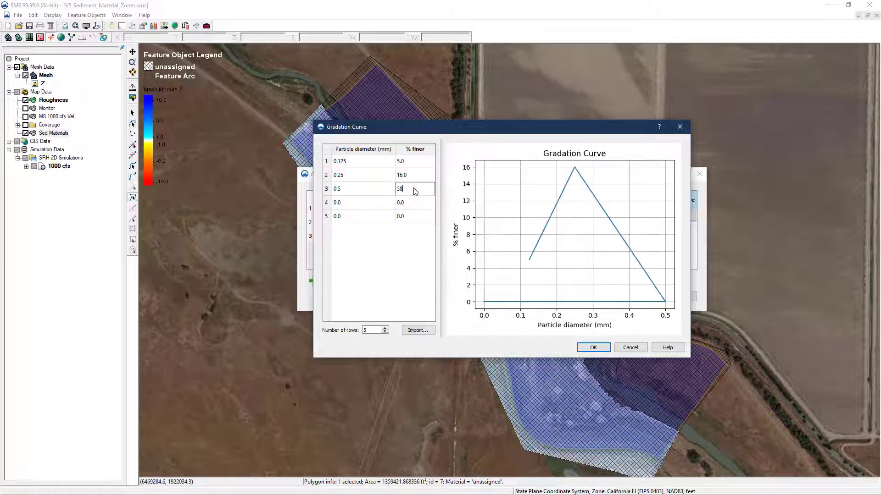
Complete the gradation curve with 1 mm at 89% finer and 2 mm at 100% finer, and accept it
{"action": "left_click", "coordinate": [374, 202]}
{"action": "type", "text": "1"}
{"action": "left_click", "coordinate": [413, 202]}
{"action": "type", "text": "89"}
{"action": "left_click", "coordinate": [367, 216]}
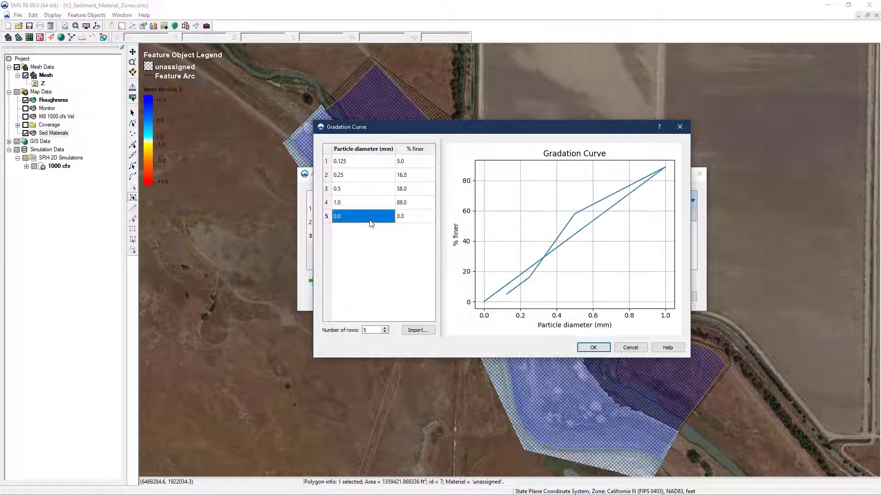
{"action": "type", "text": "2"}
{"action": "left_click", "coordinate": [414, 216]}
{"action": "type", "text": "100"}
{"action": "key", "text": "Return"}
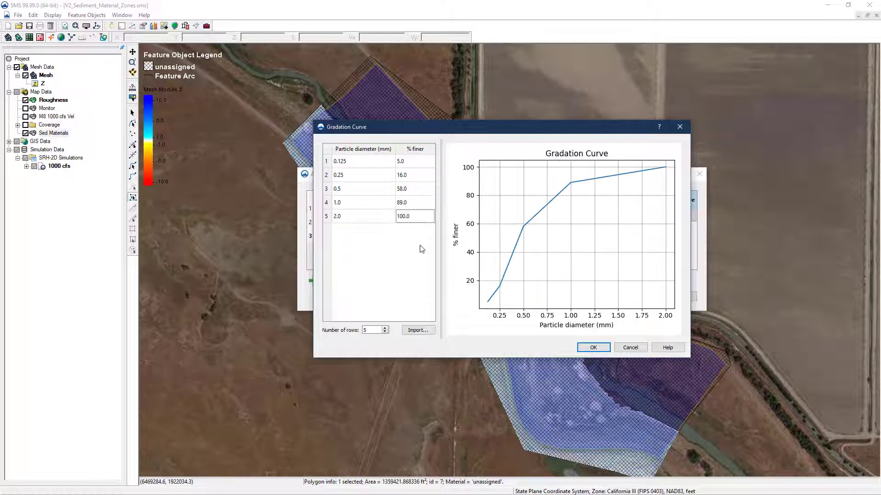
{"action": "left_click", "coordinate": [592, 347]}
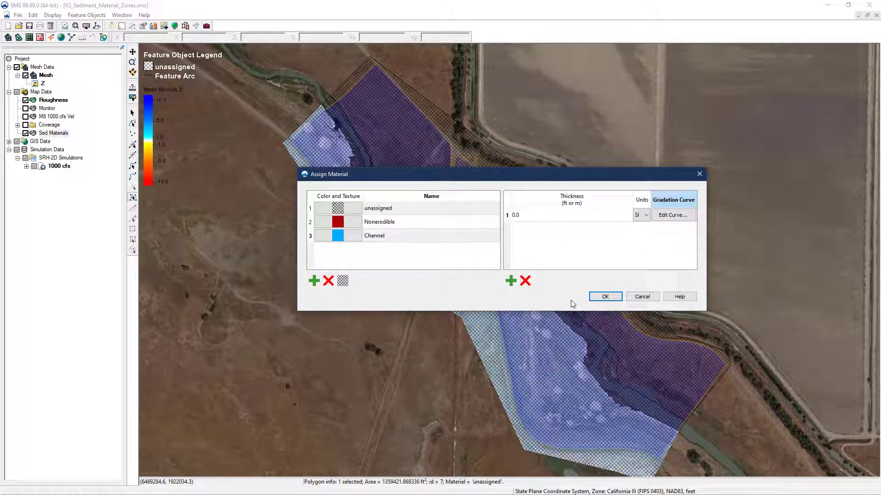
Add a second Channel layer with the first layer's gradation: 0.125 mm at 5%, 0.25 at 16, 0.5 at 58, 1 at 89, 2 at 100
{"action": "left_click", "coordinate": [511, 281]}
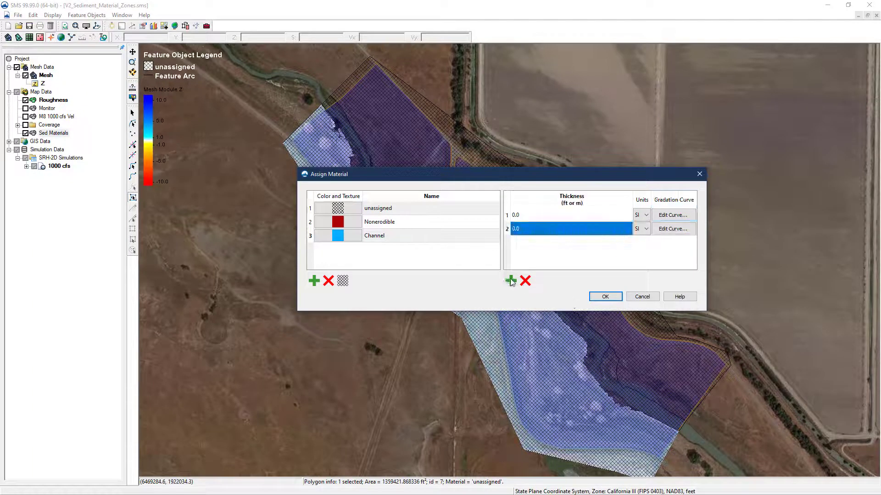
{"action": "left_click", "coordinate": [670, 232]}
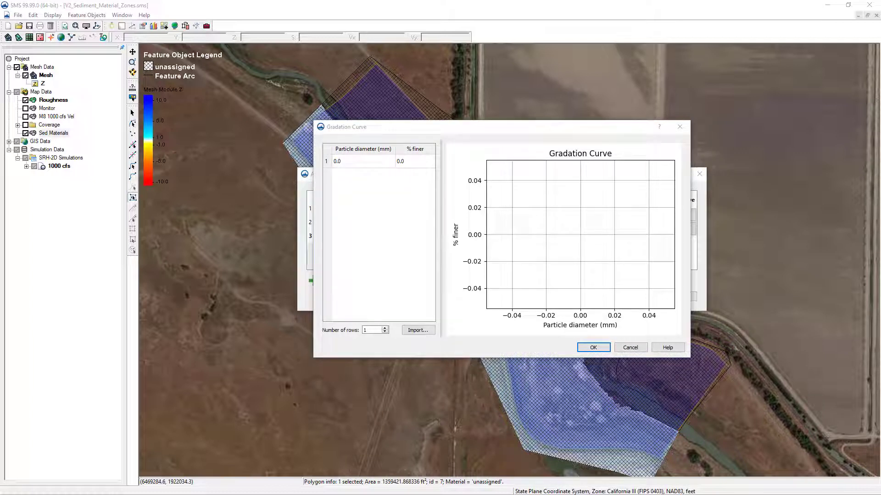
{"action": "left_click_drag", "start_coordinate": [379, 163], "coordinate": [401, 163]}
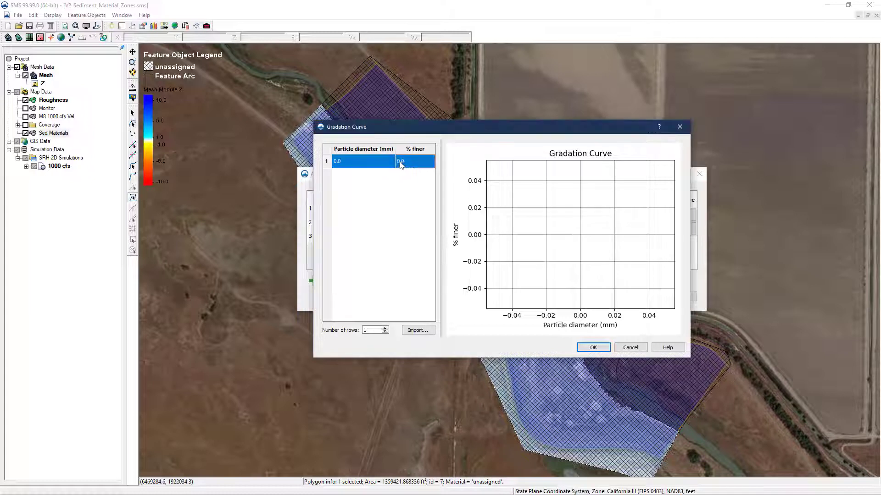
{"action": "type", "text": "0.125\t5.0 0.25\t16.0 0.5\t58.0 1.0\t89.0 2.0\t100.0"}
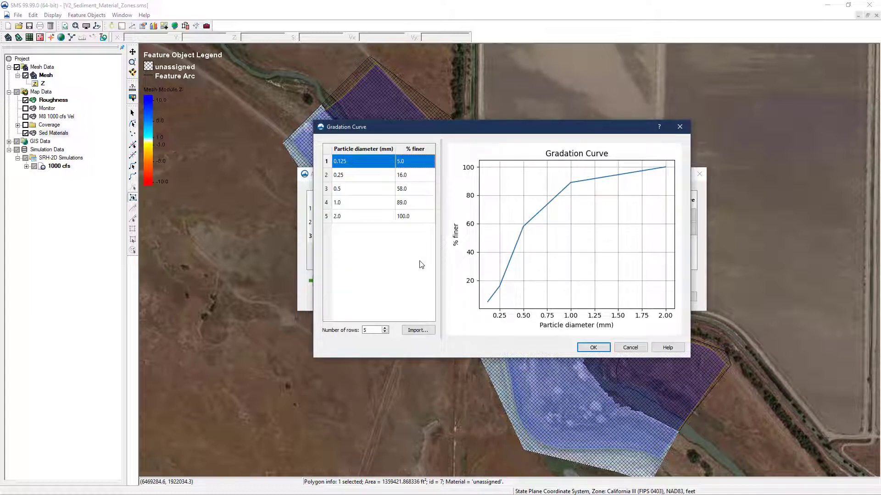
{"action": "left_click", "coordinate": [593, 347]}
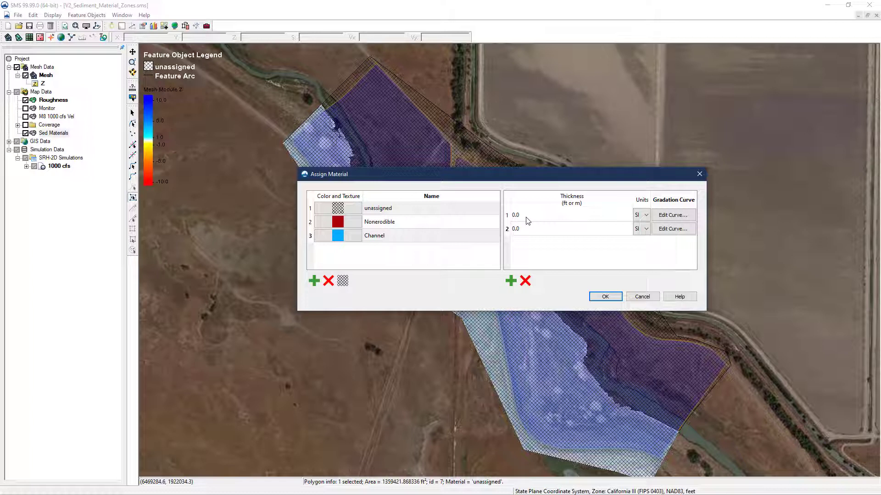
Set the Channel material's layer thicknesses to 2 for the first layer and 20 for the second
{"action": "left_click", "coordinate": [528, 221]}
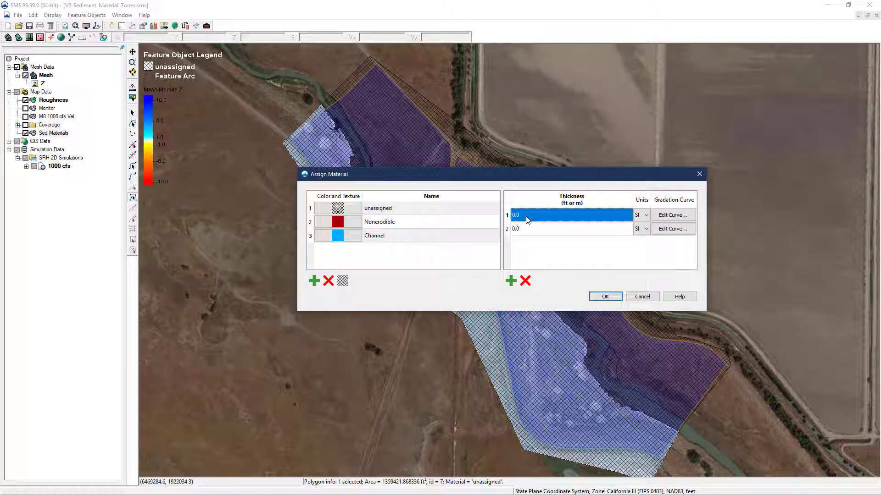
{"action": "type", "text": "2"}
{"action": "left_click", "coordinate": [527, 233]}
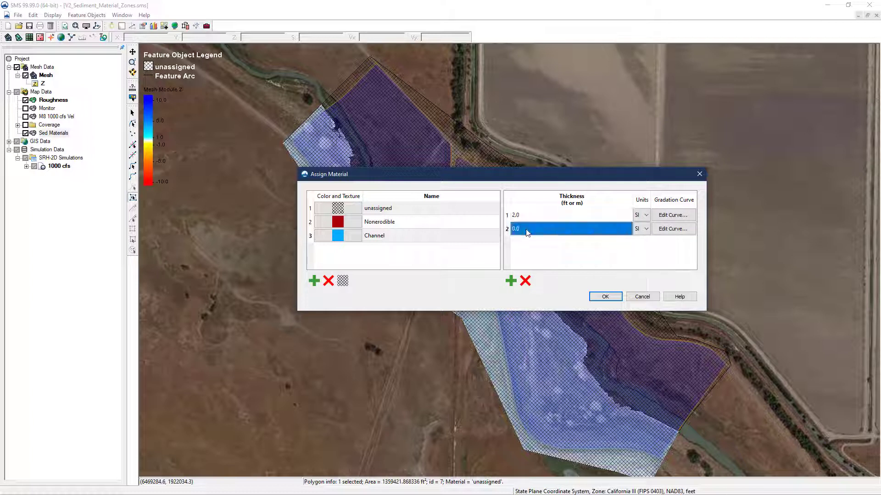
{"action": "type", "text": "20"}
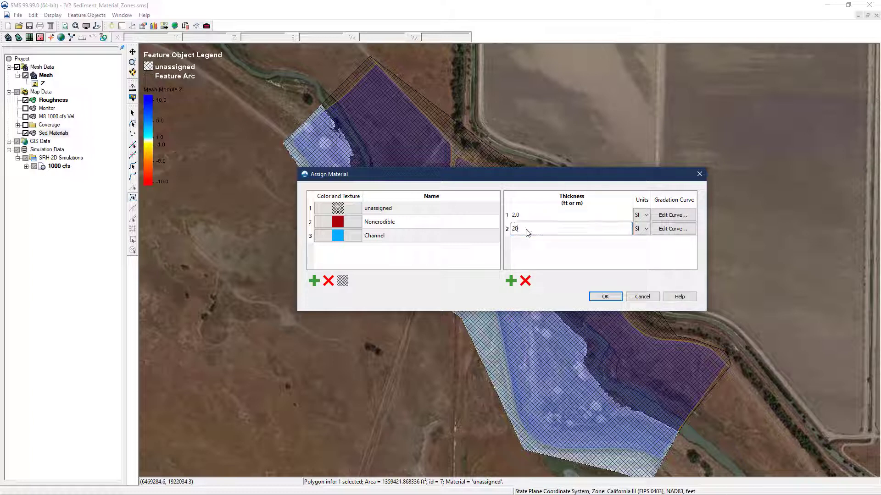
Change the units of both Channel sediment layers to English
{"action": "left_click", "coordinate": [648, 217]}
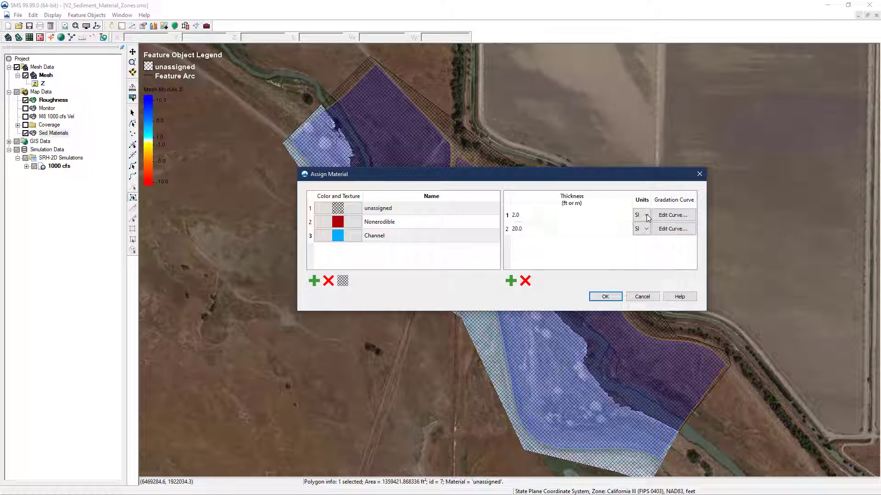
{"action": "left_click", "coordinate": [647, 216]}
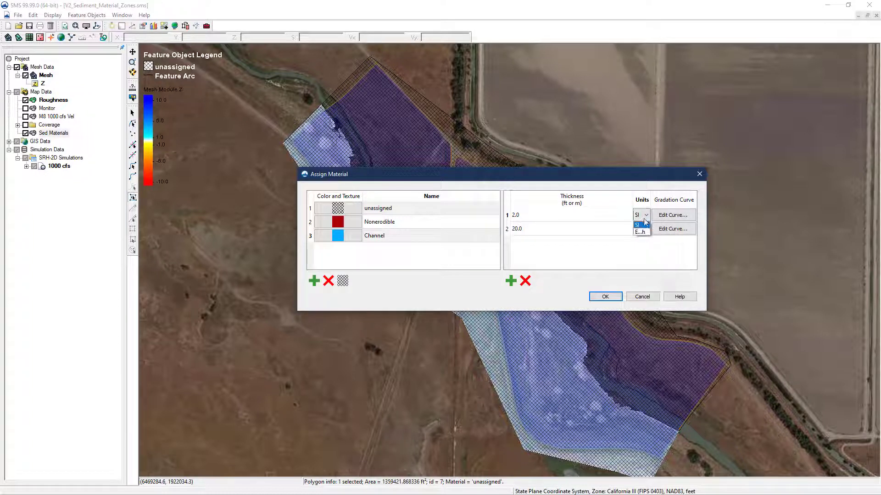
{"action": "left_click", "coordinate": [642, 232]}
{"action": "left_click", "coordinate": [646, 229]}
{"action": "left_click", "coordinate": [646, 229]}
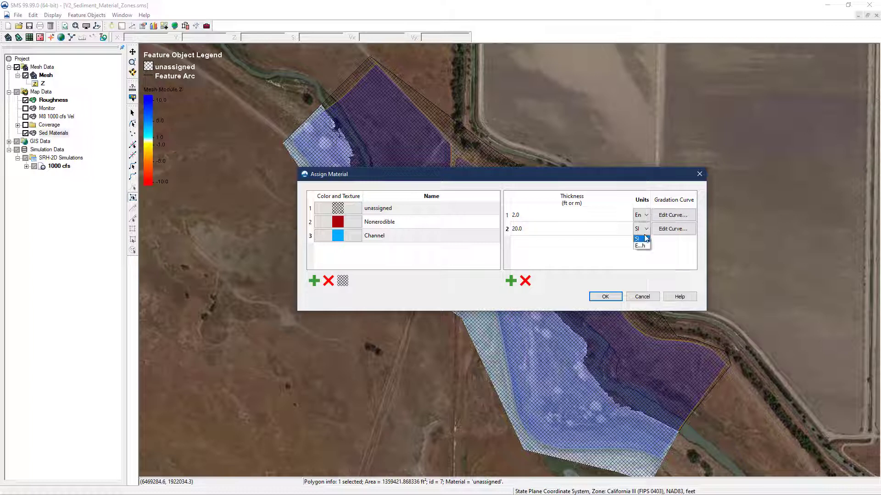
{"action": "left_click", "coordinate": [643, 247]}
Assign the Nonerodible material to the large overbank polygons southwest and northeast of the river channel
{"action": "left_click", "coordinate": [425, 226]}
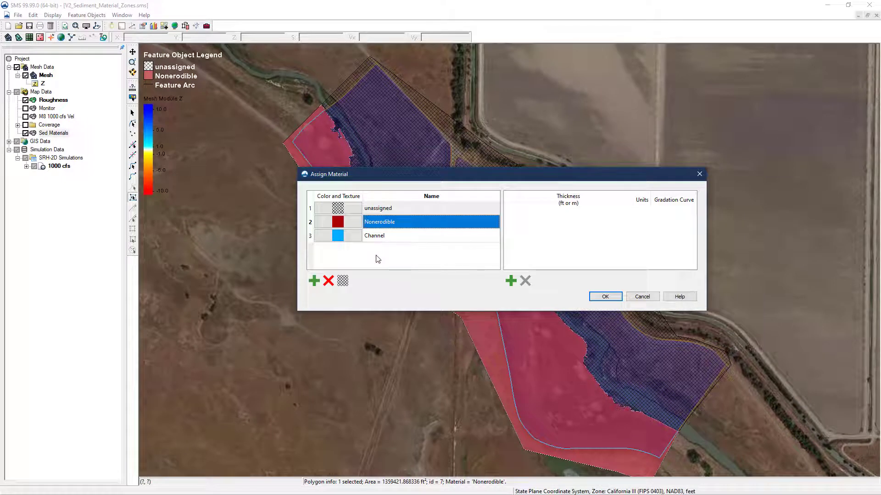
{"action": "left_click", "coordinate": [606, 297]}
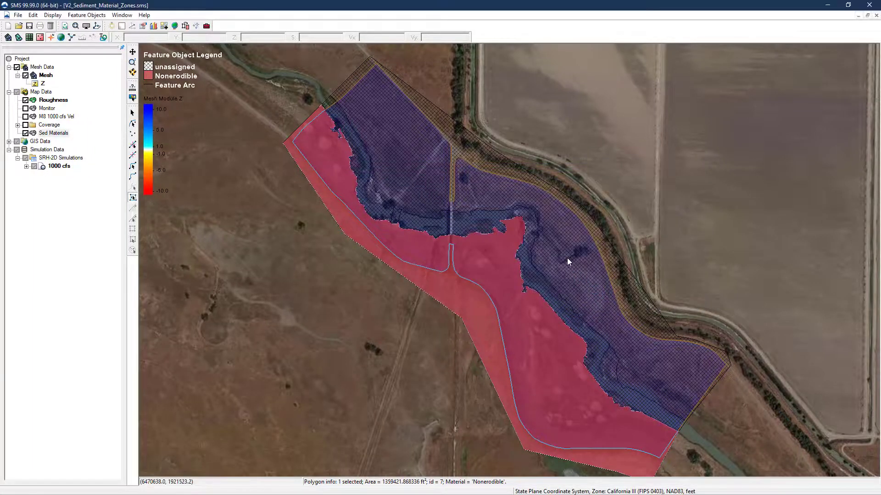
{"action": "left_click", "coordinate": [568, 259]}
{"action": "right_click", "coordinate": [567, 257]}
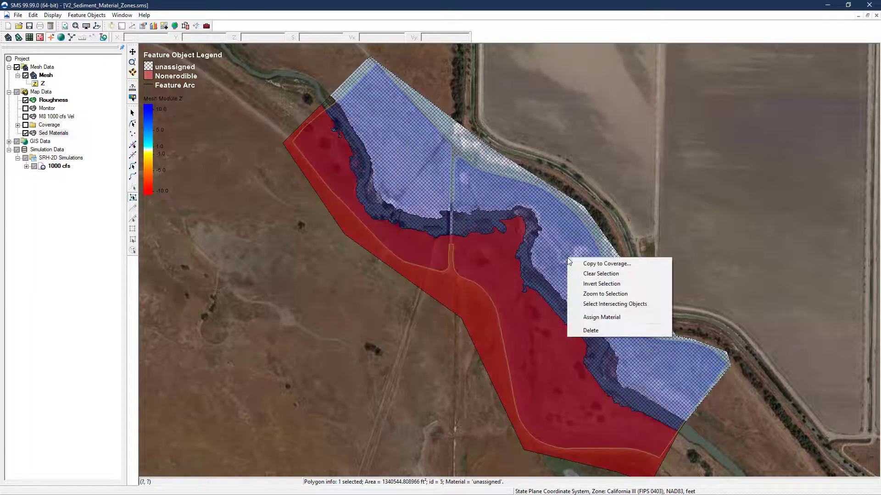
{"action": "left_click", "coordinate": [591, 311]}
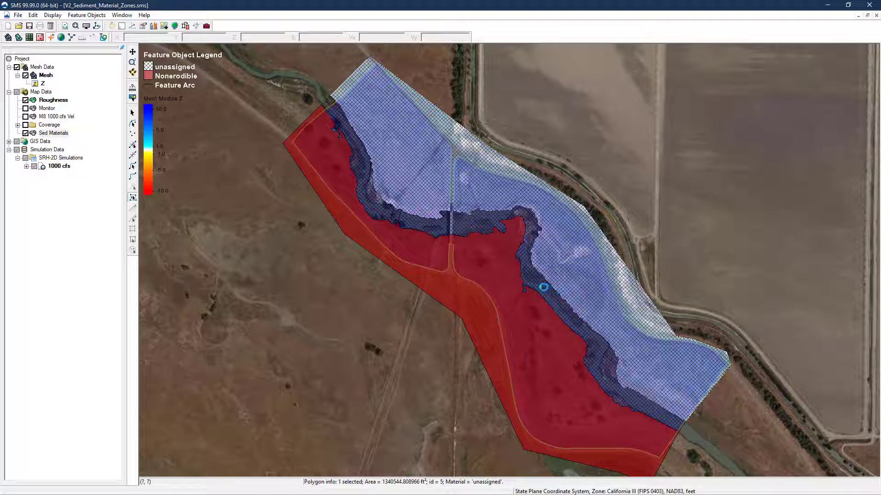
{"action": "left_click", "coordinate": [415, 222]}
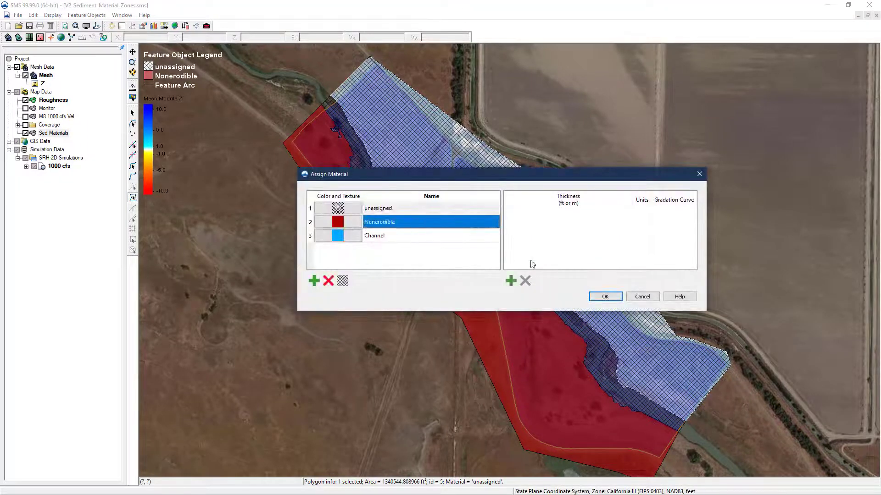
{"action": "left_click", "coordinate": [592, 298]}
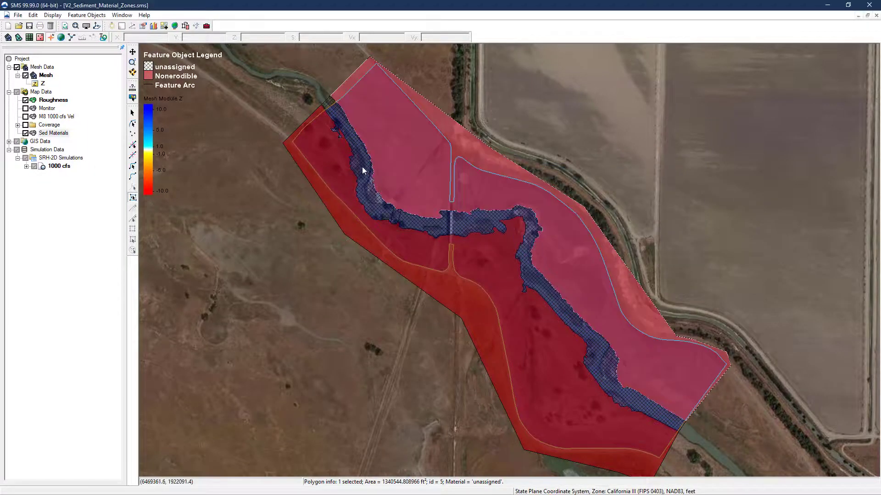
Assign the Channel material to both river channel polygons, upstream and downstream of the small strip crossing the channel
{"action": "left_click", "coordinate": [362, 171]}
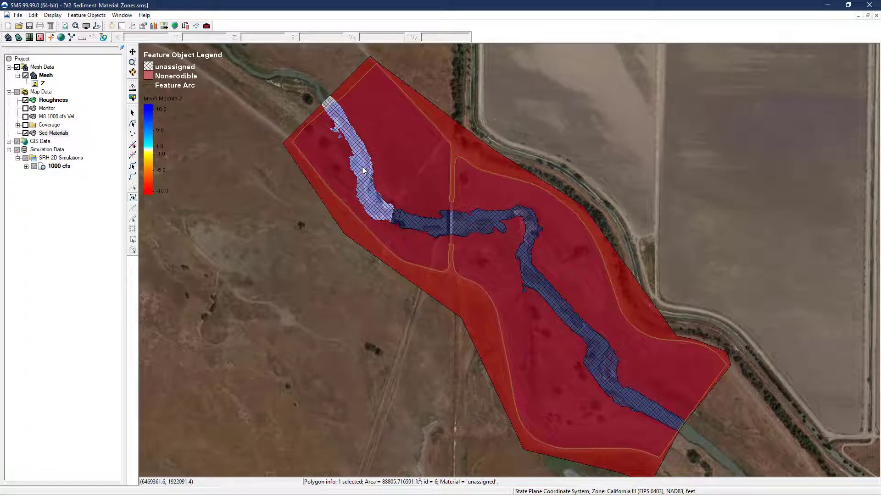
{"action": "left_click", "coordinate": [427, 224], "text": "shift"}
{"action": "right_click", "coordinate": [427, 224]}
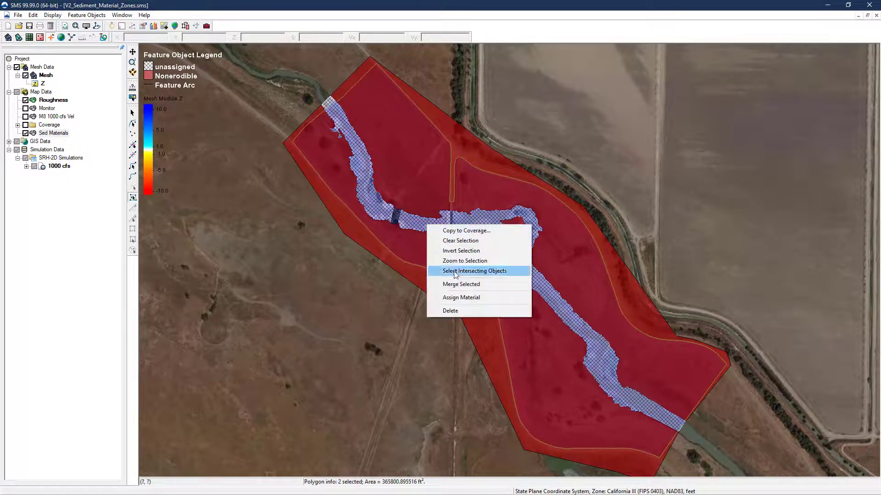
{"action": "left_click", "coordinate": [461, 295]}
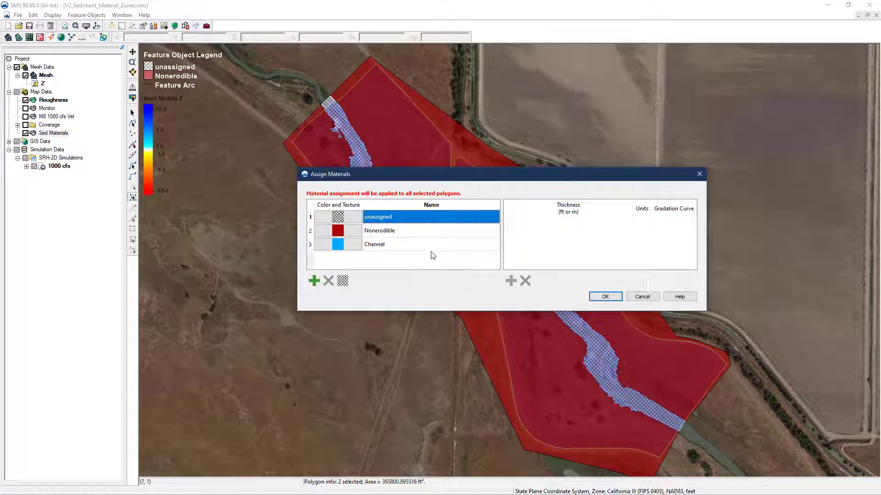
{"action": "left_click", "coordinate": [410, 248]}
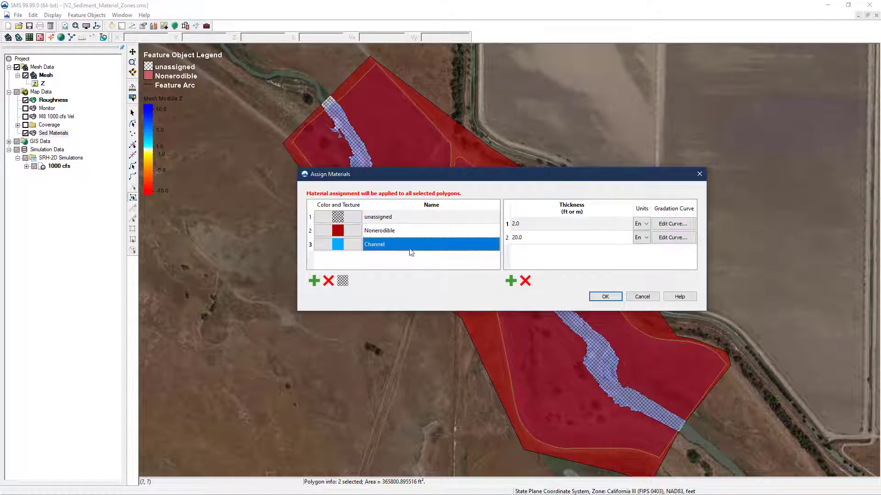
{"action": "left_click", "coordinate": [605, 297]}
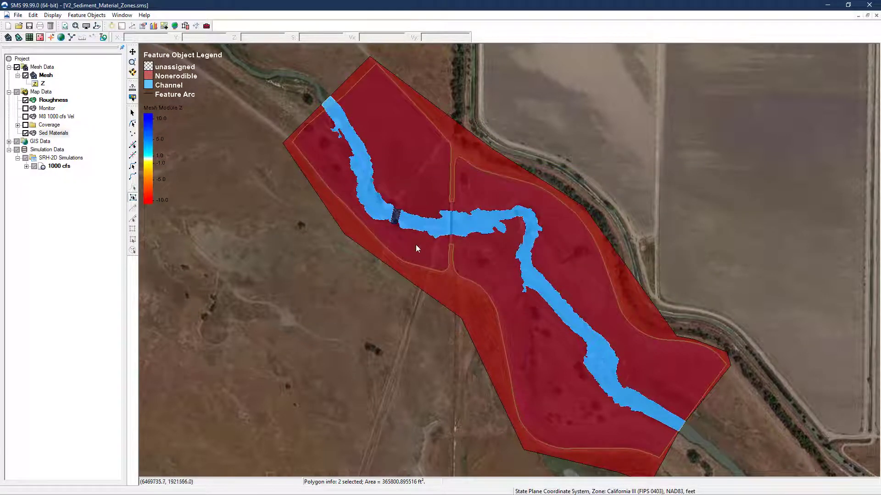
Assign the Nonerodible material to the small strip polygon crossing the channel and clear the selection
{"action": "left_click", "coordinate": [396, 217]}
{"action": "right_click", "coordinate": [396, 217]}
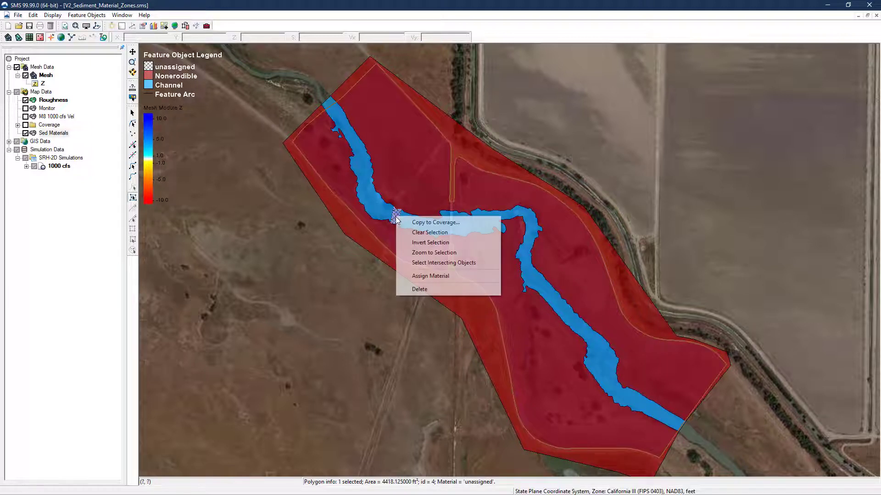
{"action": "left_click", "coordinate": [413, 275]}
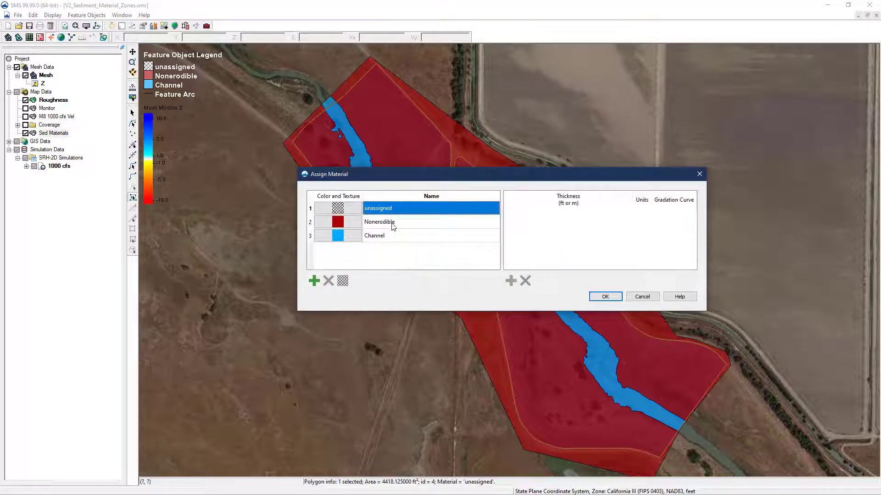
{"action": "left_click", "coordinate": [399, 224]}
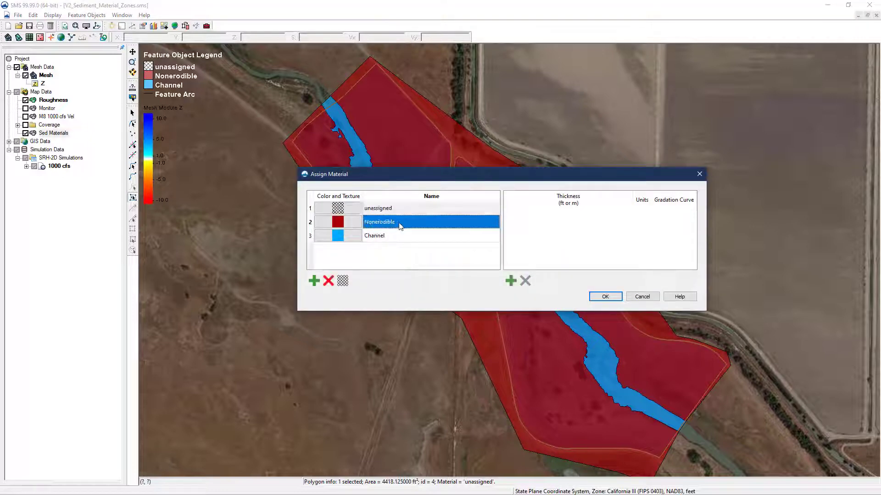
{"action": "left_click", "coordinate": [601, 298]}
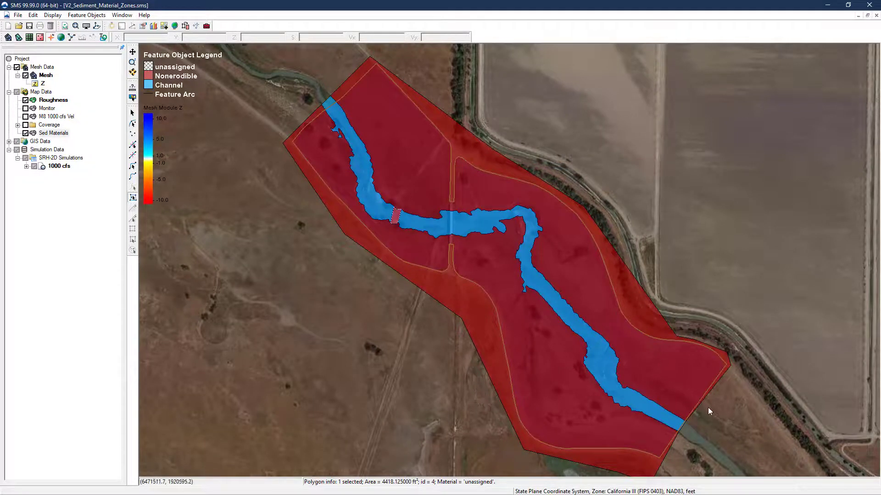
{"action": "left_click", "coordinate": [728, 425]}
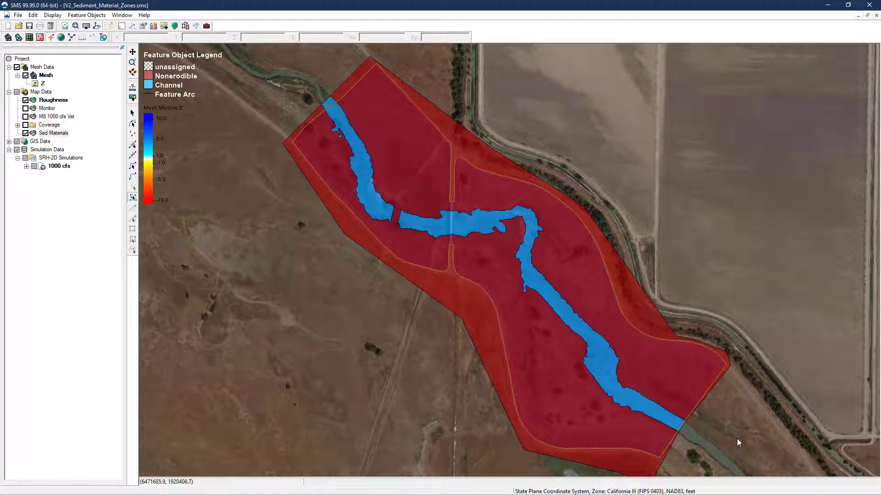